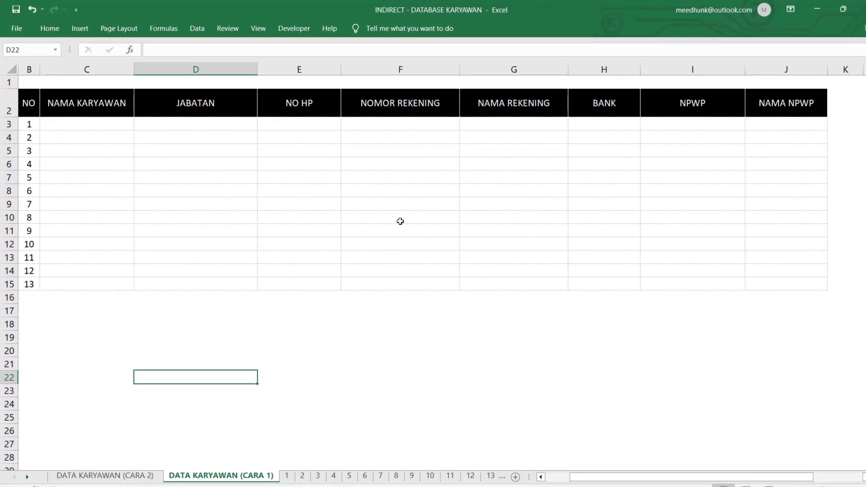
# Switch to employee sheet 1 to view the first employee's details and card images
pyautogui.click(288, 477)
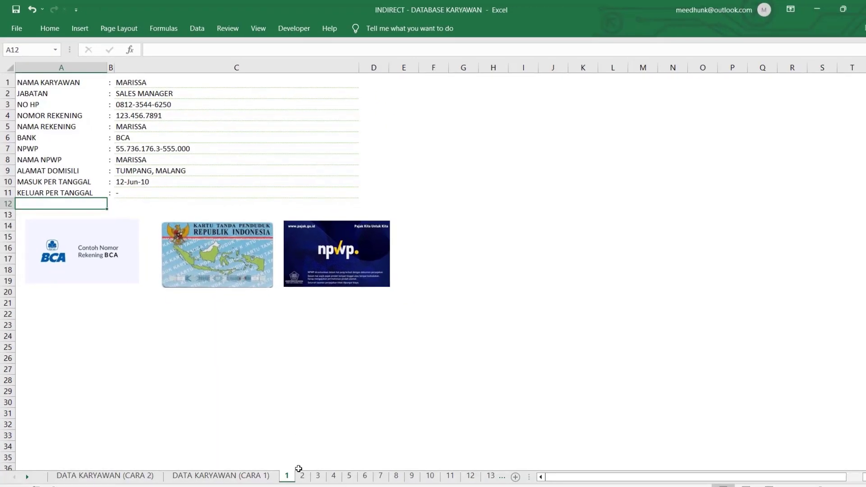
# Browse employee sheets 2, 3 and 4, then return to the DATA KARYAWAN (CARA 1) table
pyautogui.click(301, 478)
pyautogui.click(317, 477)
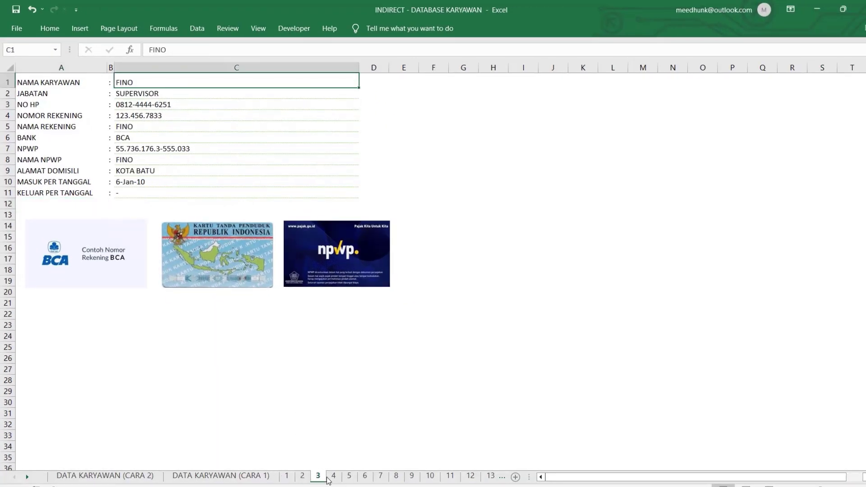
pyautogui.click(332, 478)
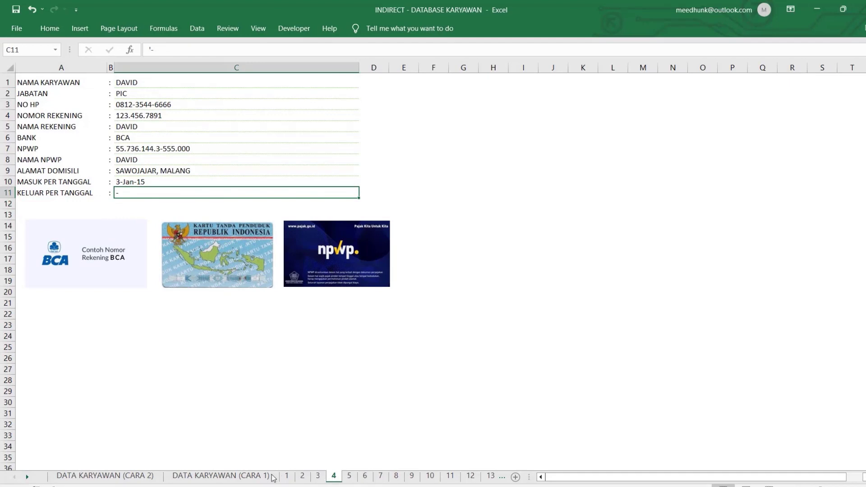
pyautogui.click(261, 480)
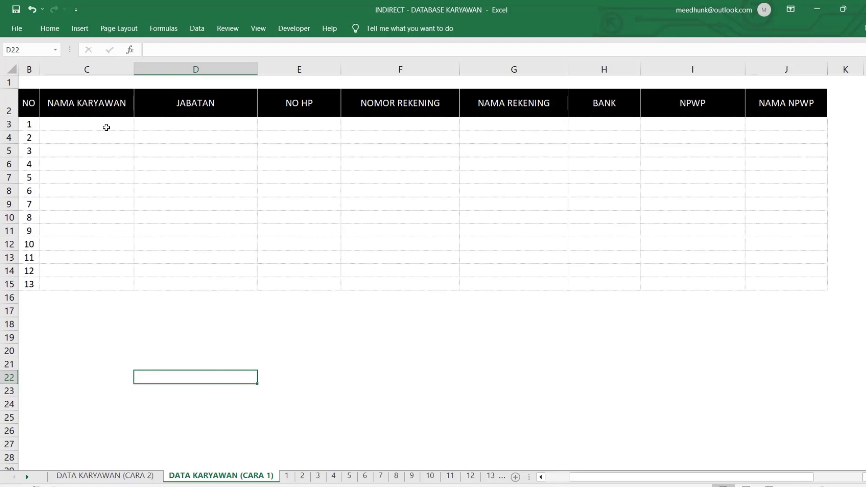
# Link cell C3 to the employee name in sheet 1 cell C1
pyautogui.click(106, 127)
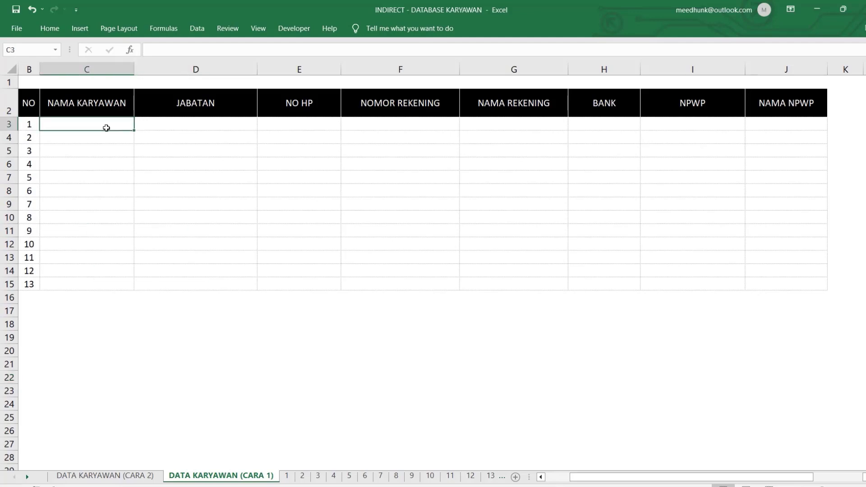
pyautogui.write('=')
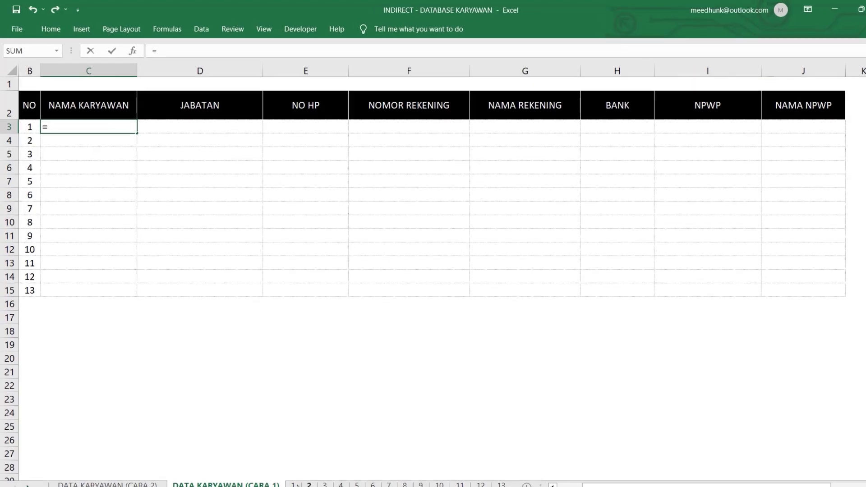
pyautogui.click(288, 474)
pyautogui.click(253, 138)
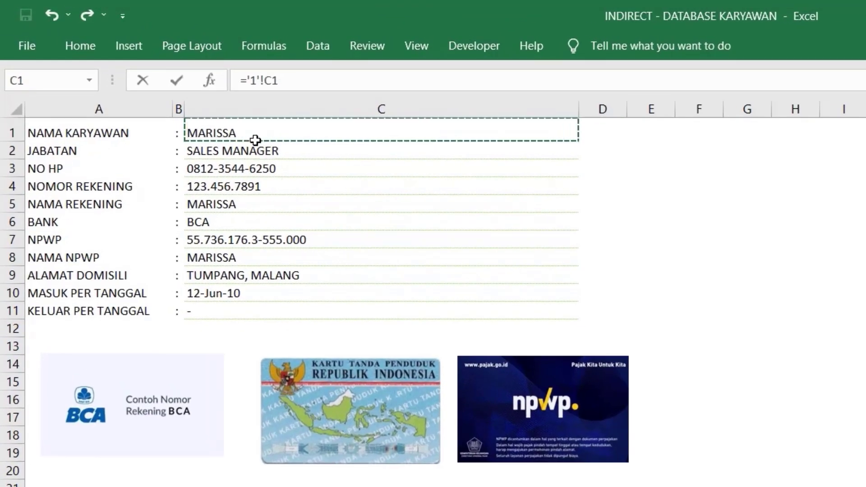
pyautogui.press('Return')
# Link cell D3 to the job title in sheet 1 cell C2
pyautogui.click(291, 202)
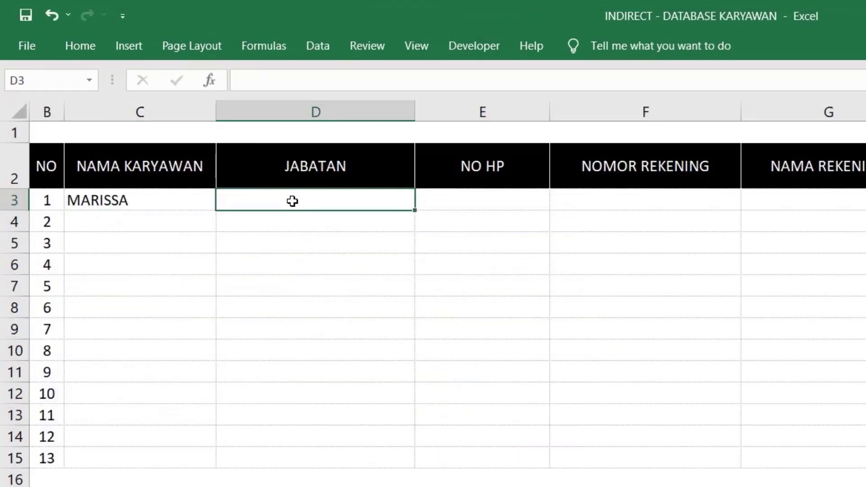
pyautogui.write('=')
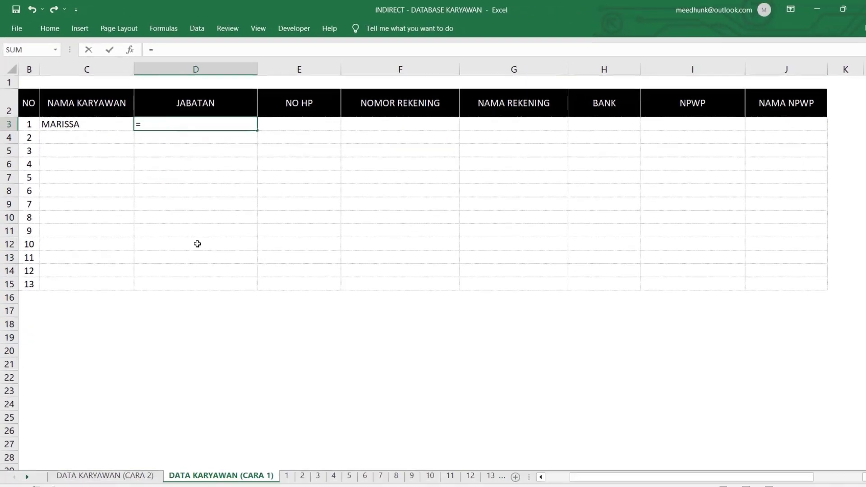
pyautogui.click(286, 477)
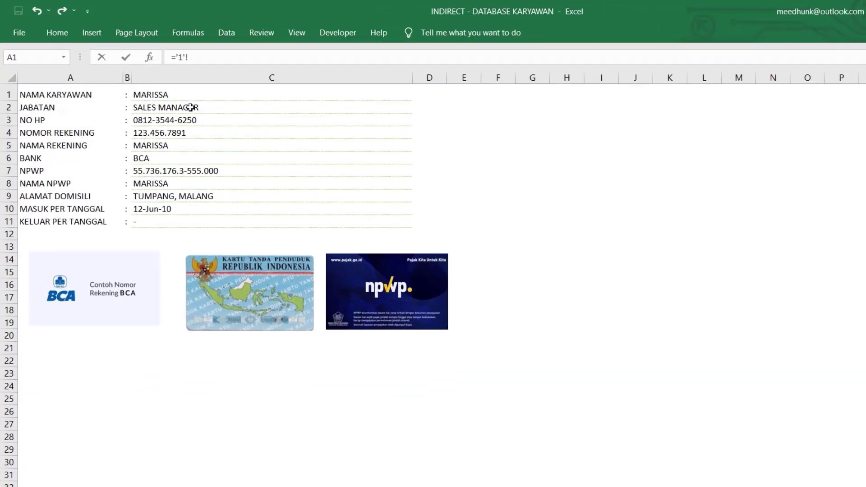
pyautogui.click(149, 90)
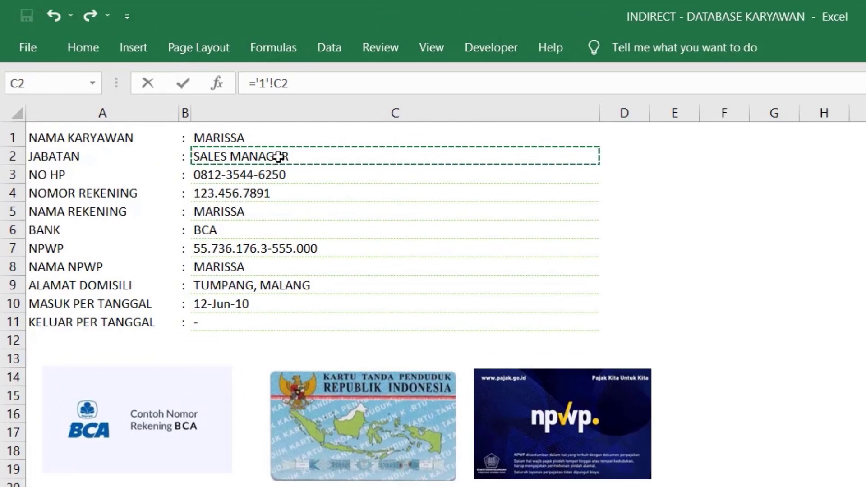
pyautogui.press('Return')
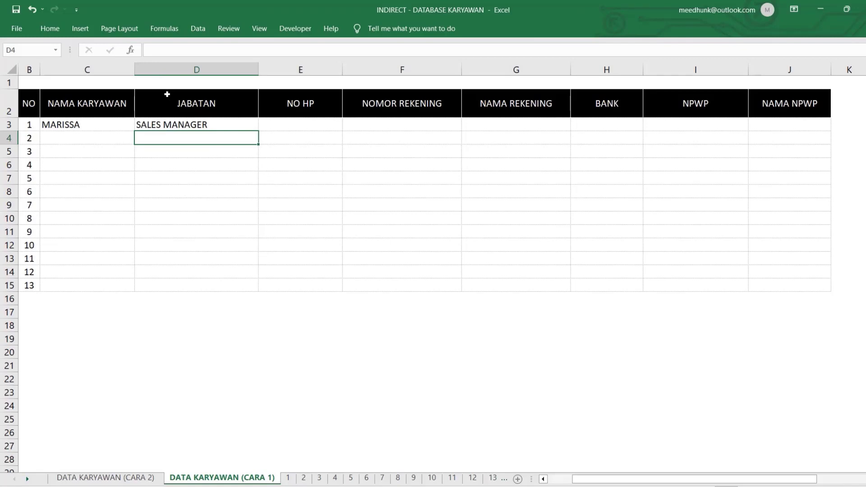
# Rewrite C3 as =INDIRECT("'"&B3&"'!"&"C1"), taking the sheet name from B3
pyautogui.click(126, 123)
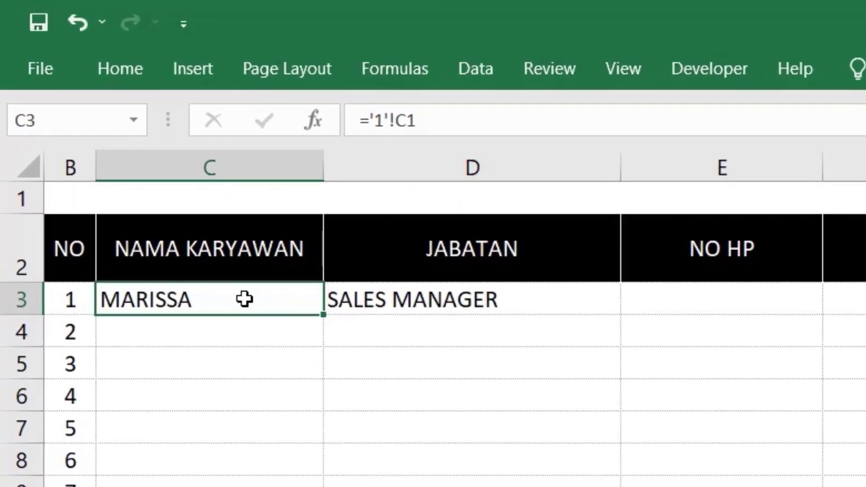
pyautogui.doubleClick(238, 301)
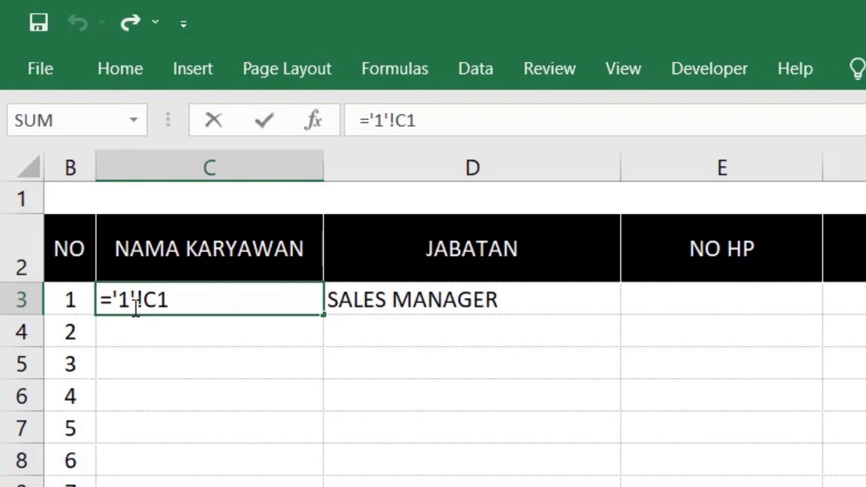
pyautogui.click(112, 302)
pyautogui.write('I')
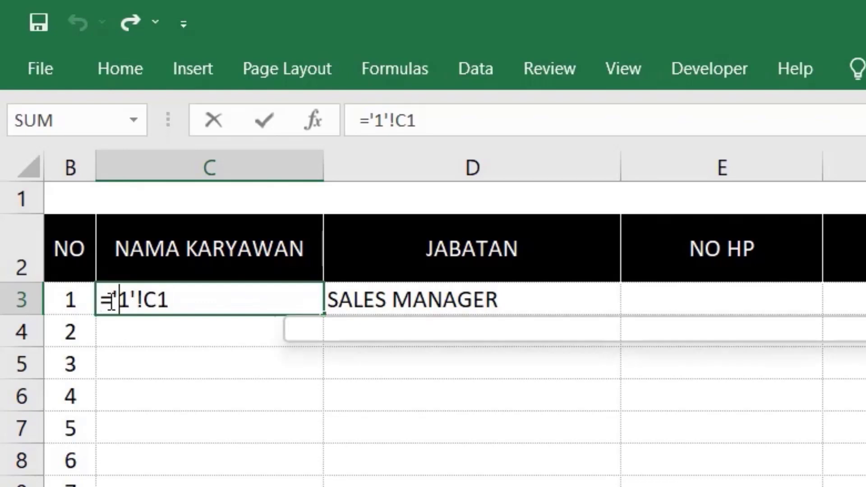
pyautogui.write('NDIRECT')
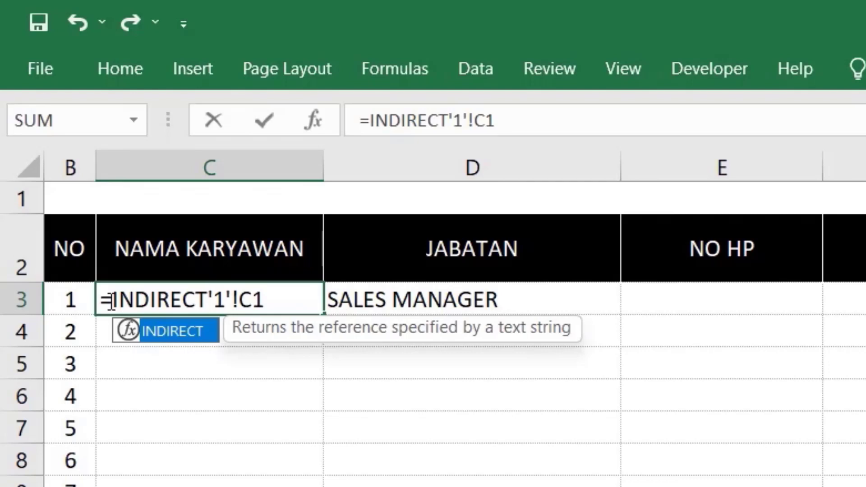
pyautogui.write('(')
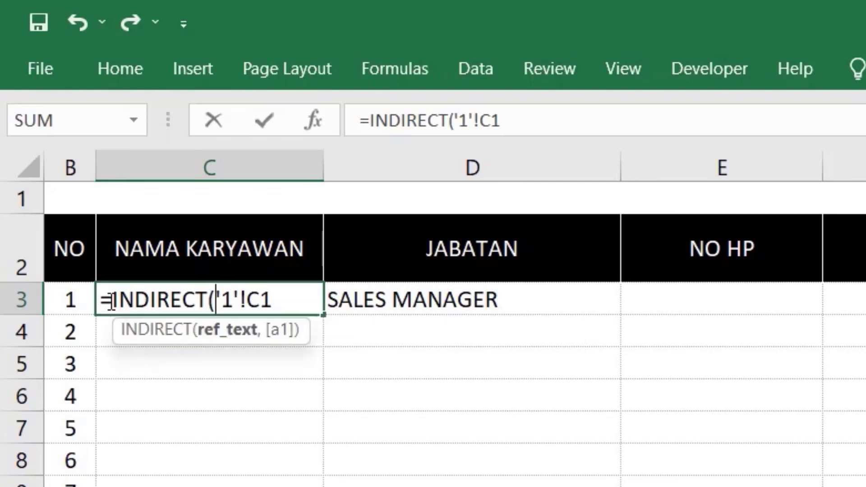
pyautogui.write('"')
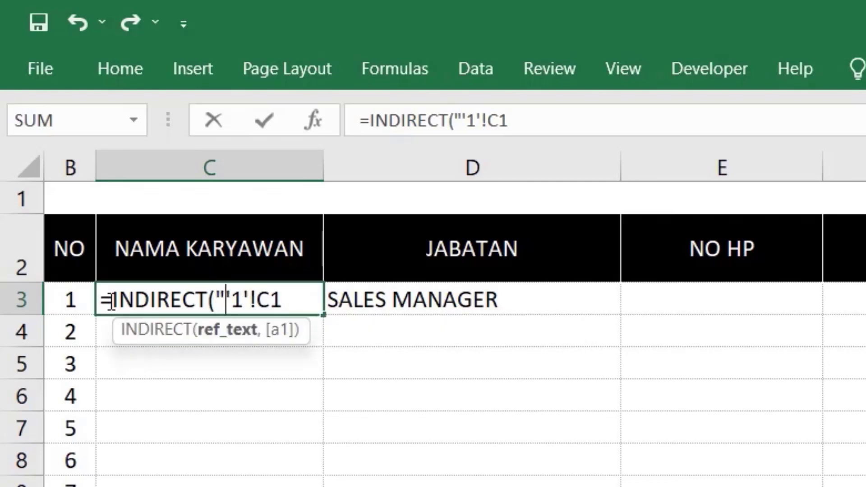
pyautogui.click(230, 301)
pyautogui.write('"&')
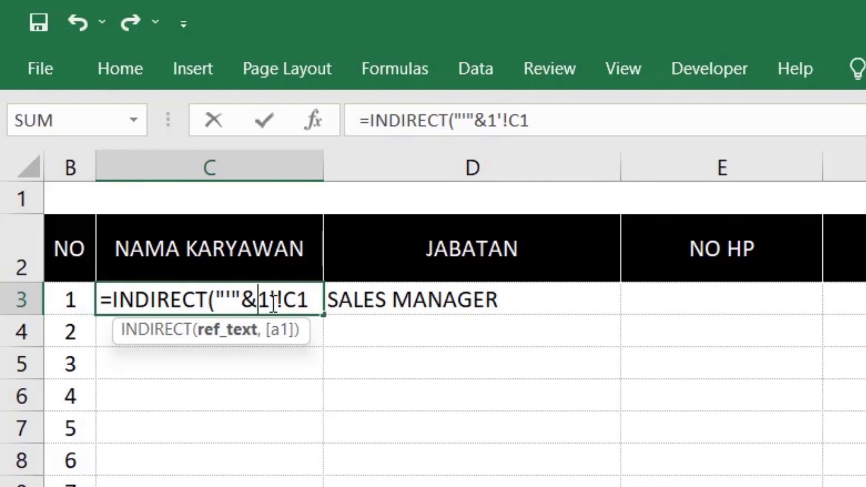
pyautogui.doubleClick(263, 301)
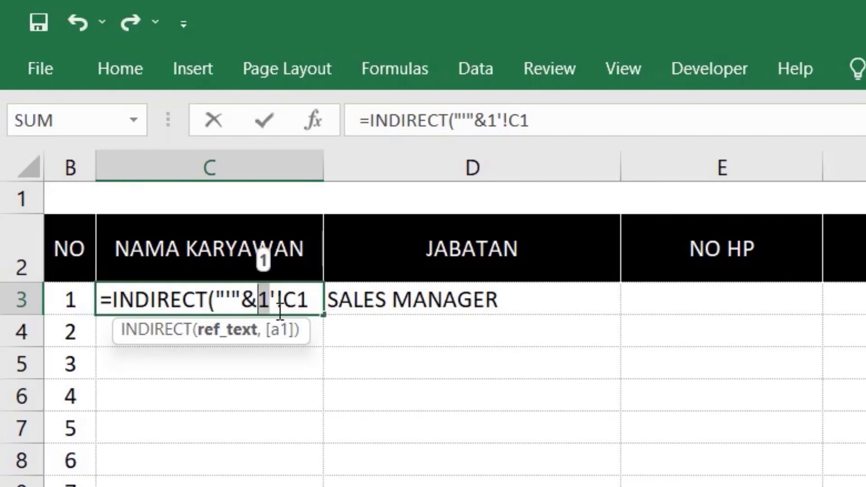
pyautogui.click(72, 300)
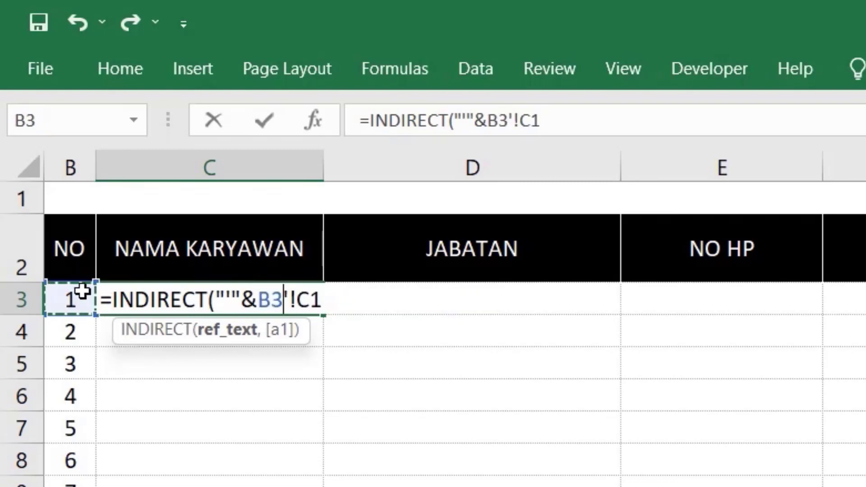
pyautogui.write('&')
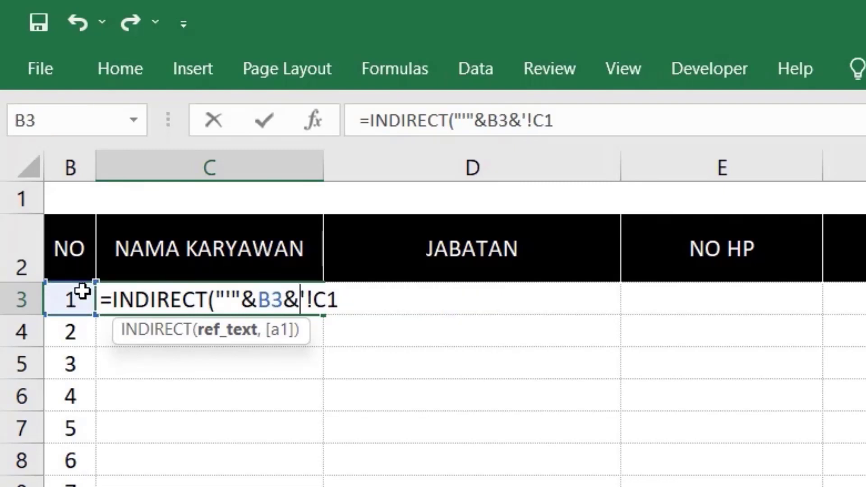
pyautogui.write('"')
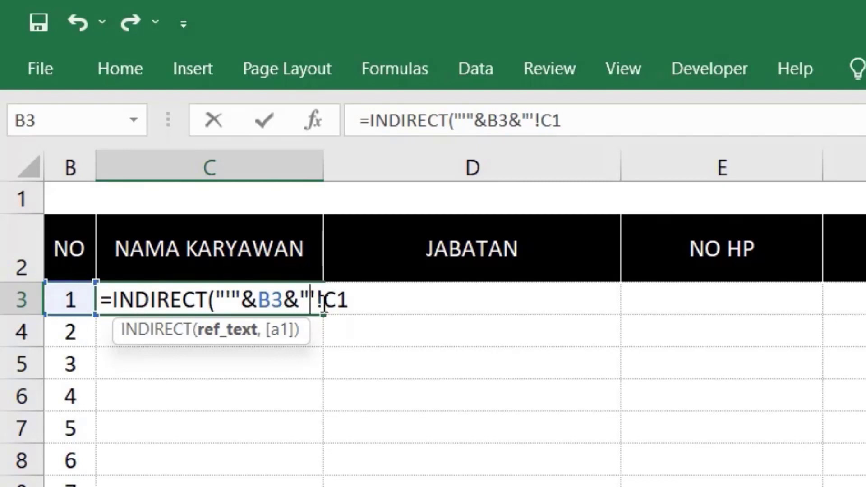
pyautogui.click(322, 305)
pyautogui.write('"')
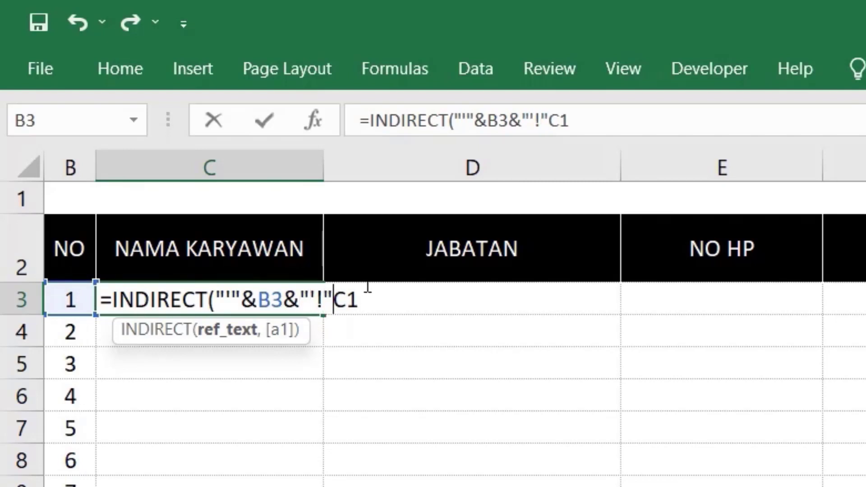
pyautogui.write('&"')
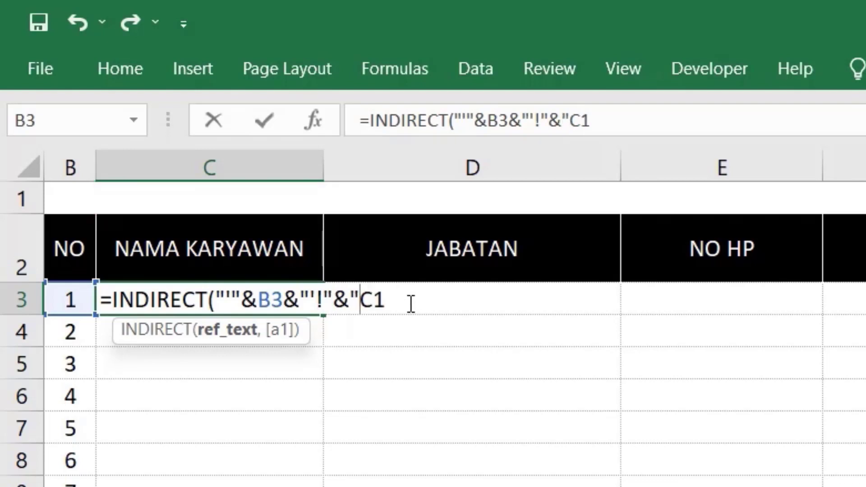
pyautogui.click(391, 297)
pyautogui.write('"')
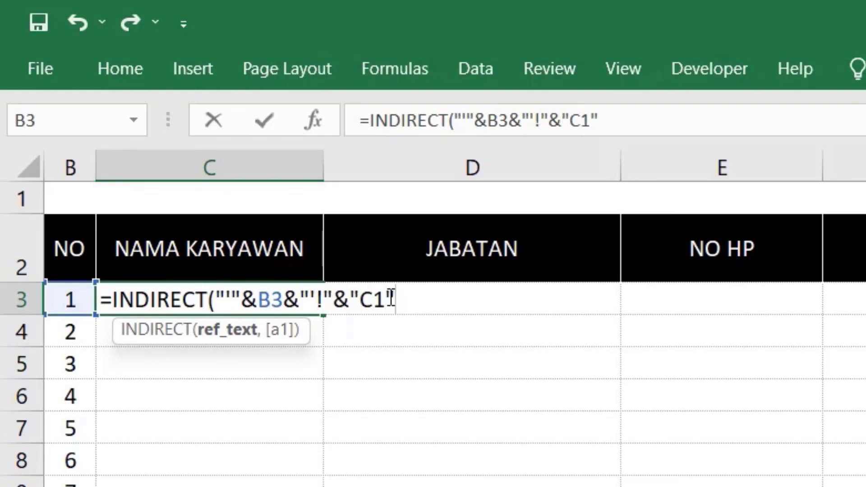
pyautogui.write(')')
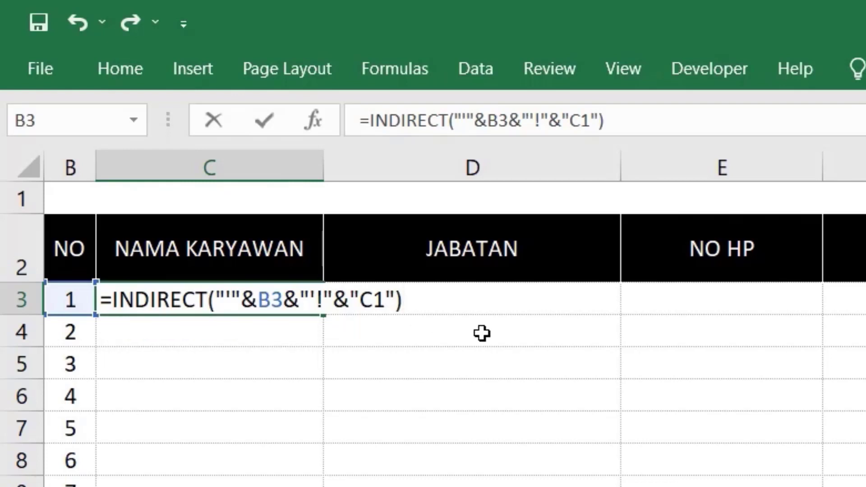
pyautogui.press('Return')
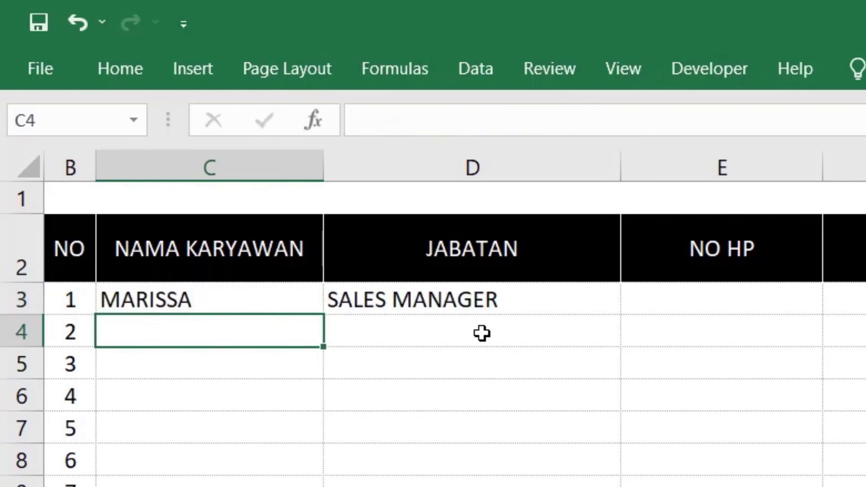
# Change B3 to $B3 in C3's INDIRECT formula to lock column B
pyautogui.doubleClick(216, 300)
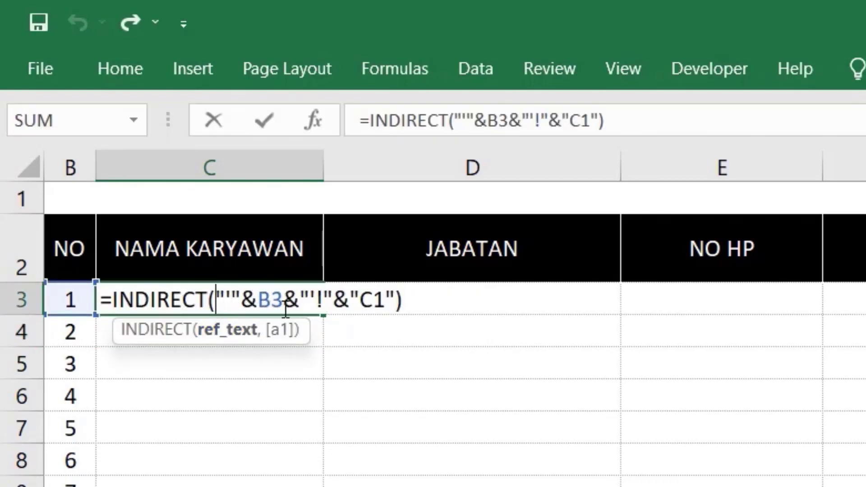
pyautogui.click(272, 299)
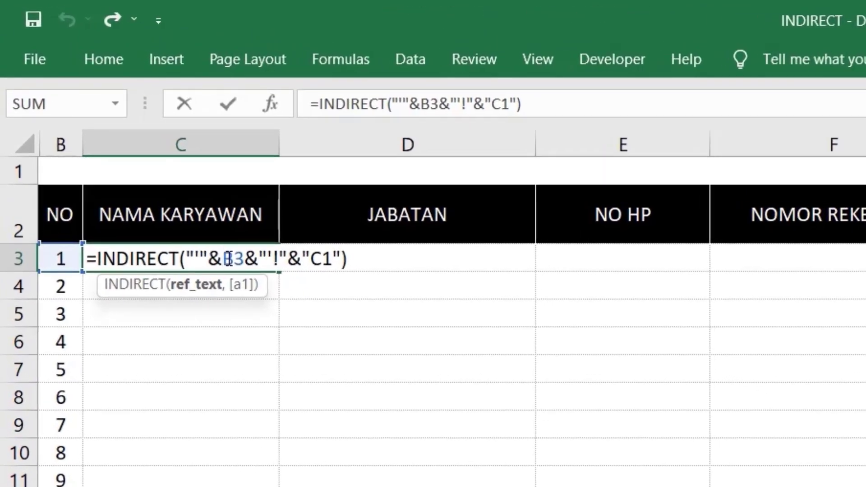
pyautogui.write('$')
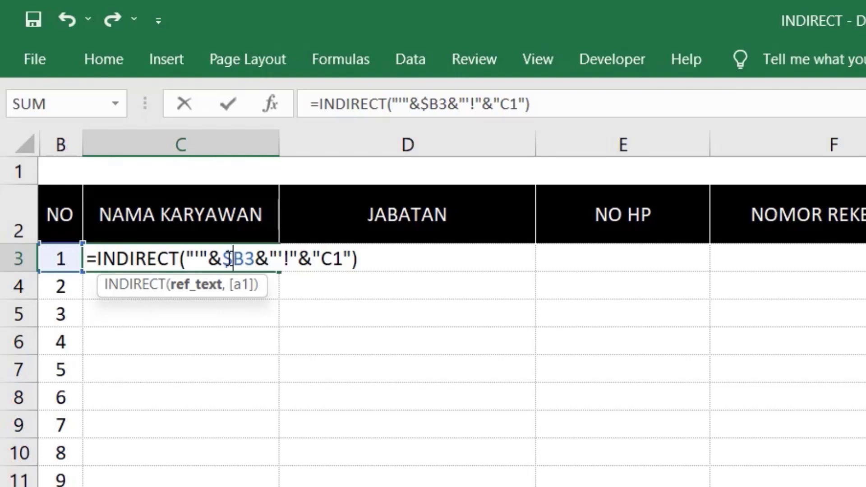
pyautogui.press('Return')
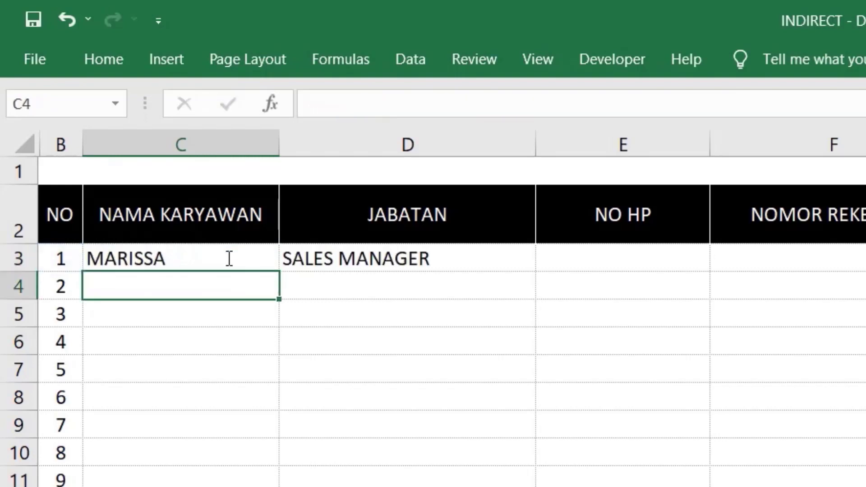
# Fill C3's name formula down to C15 and across into the JABATAN column
pyautogui.click(234, 257)
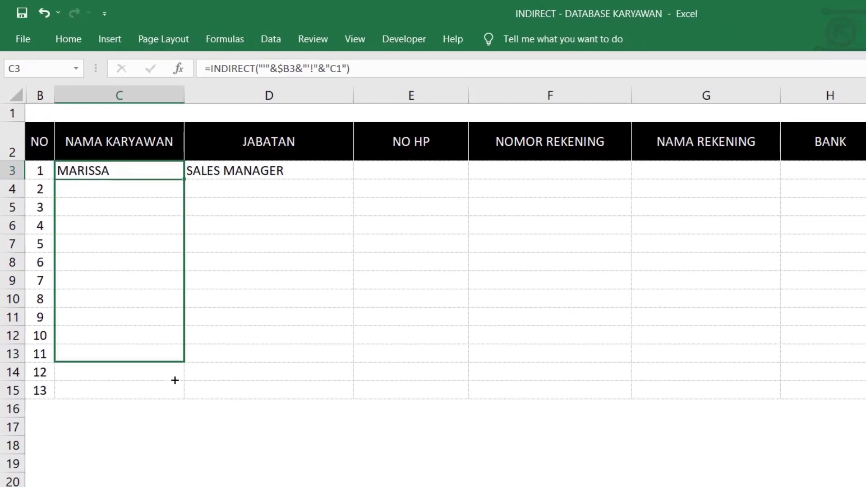
pyautogui.moveTo(199, 195); pyautogui.dragTo(178, 398)
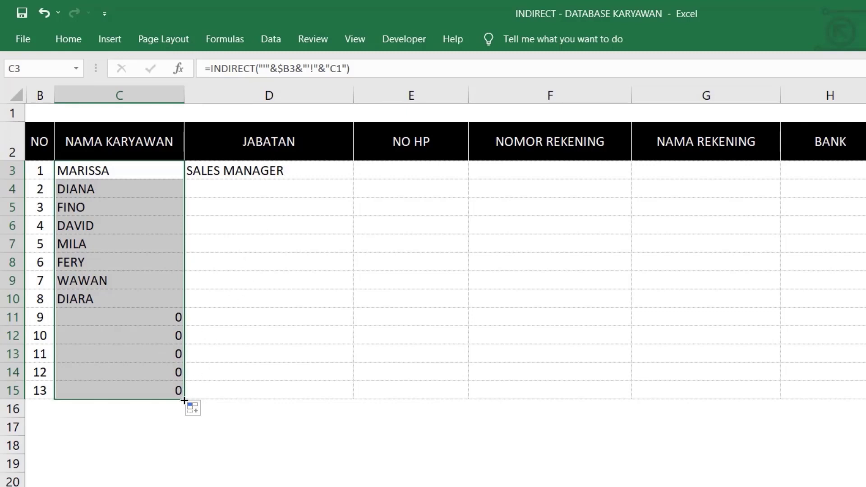
pyautogui.moveTo(184, 400); pyautogui.dragTo(319, 409)
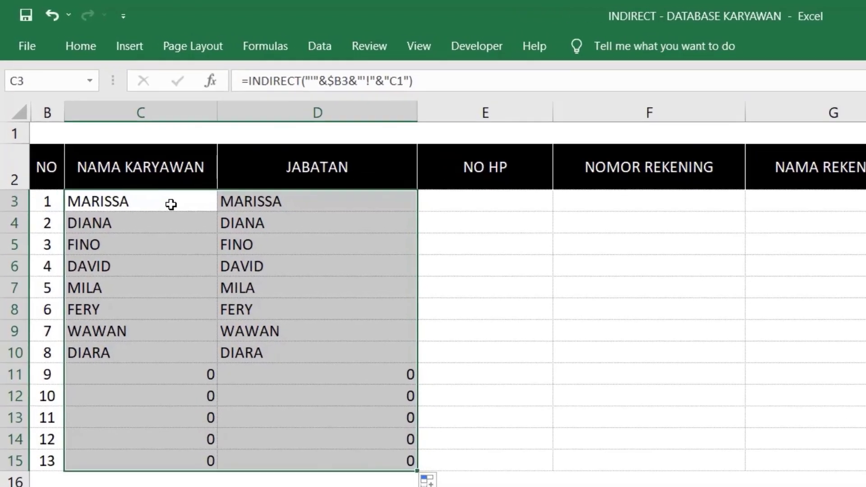
# Review the formulas in C3, C4 and D3 against employee sheet 1, ending on cell C1
pyautogui.doubleClick(146, 172)
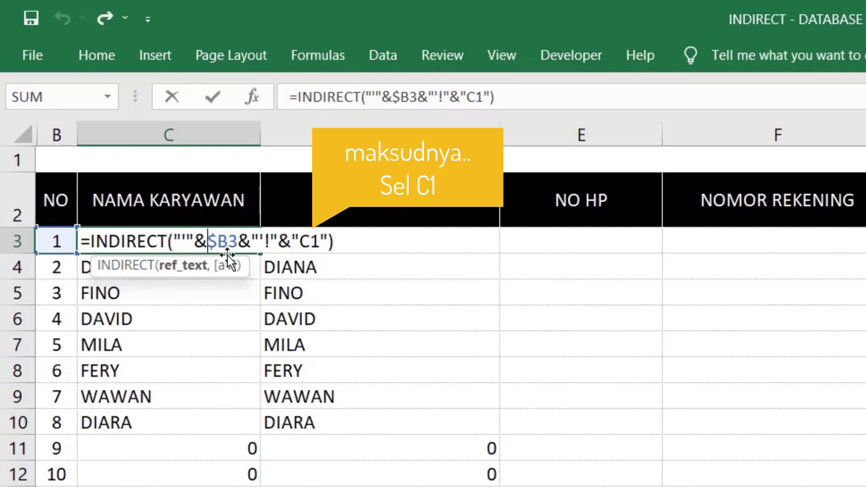
pyautogui.press('Return')
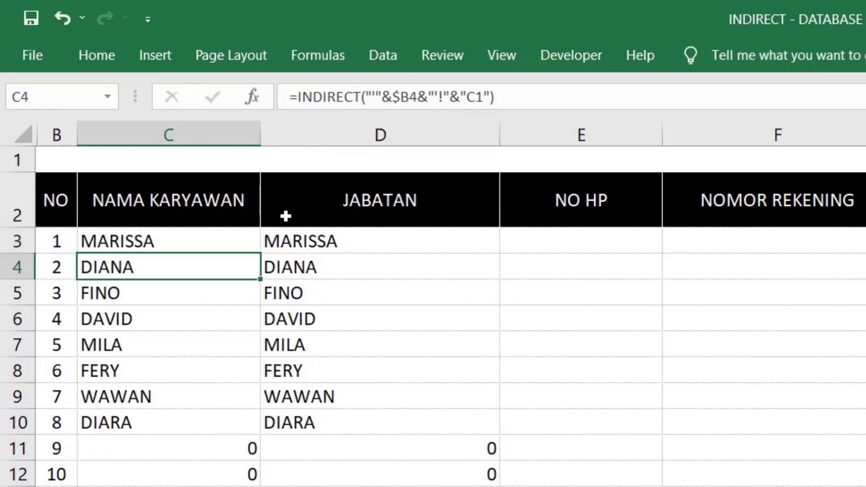
pyautogui.doubleClick(163, 269)
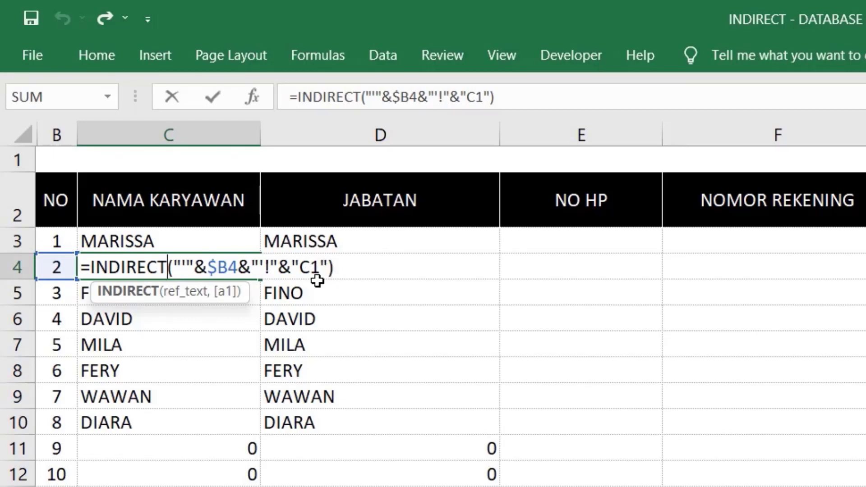
pyautogui.press('Return')
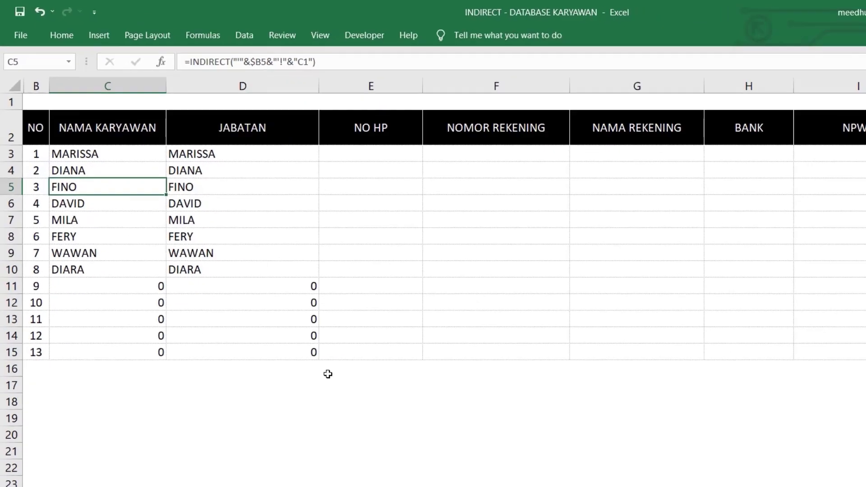
pyautogui.click(283, 470)
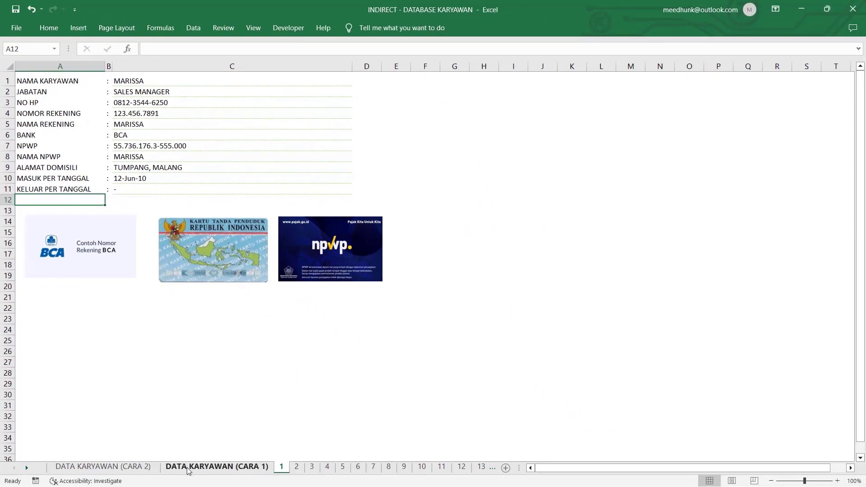
pyautogui.click(189, 468)
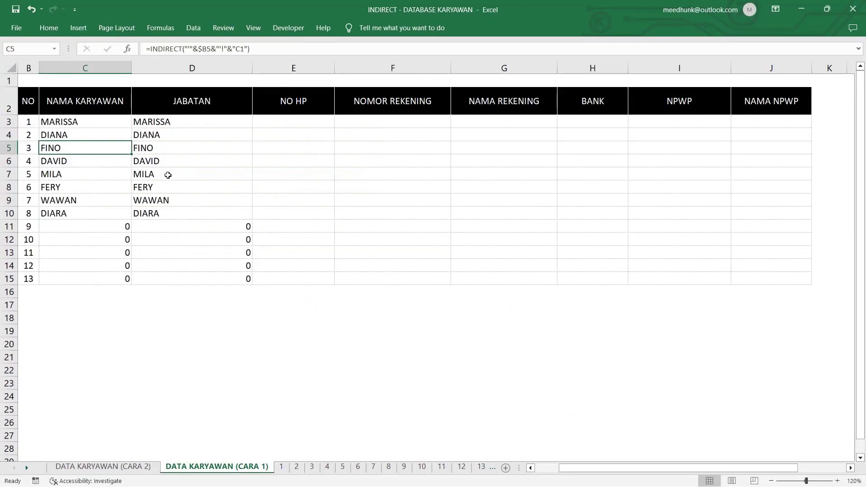
pyautogui.click(113, 122)
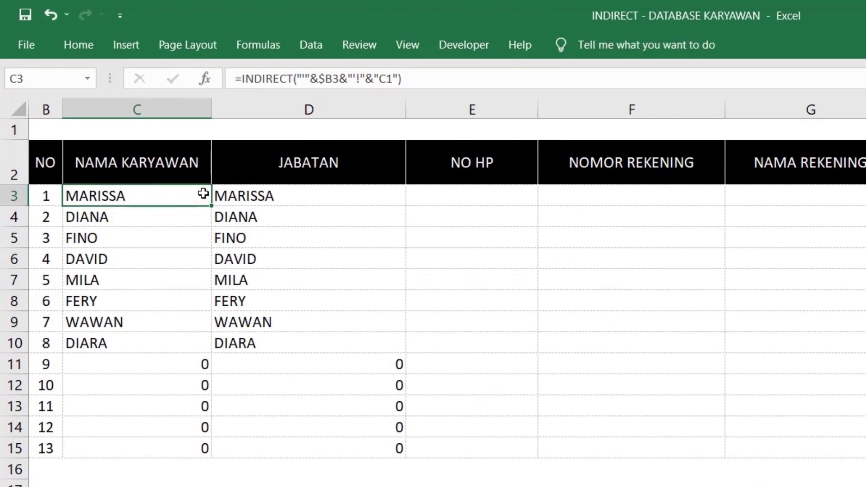
pyautogui.click(260, 193)
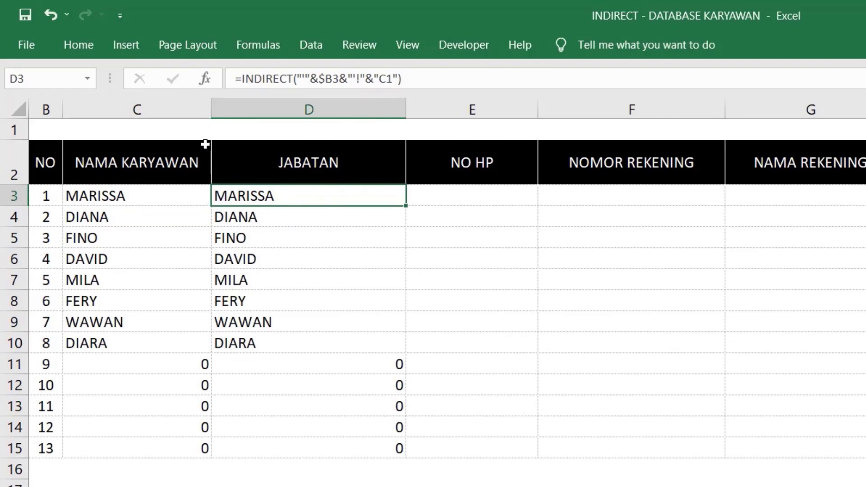
pyautogui.click(184, 129)
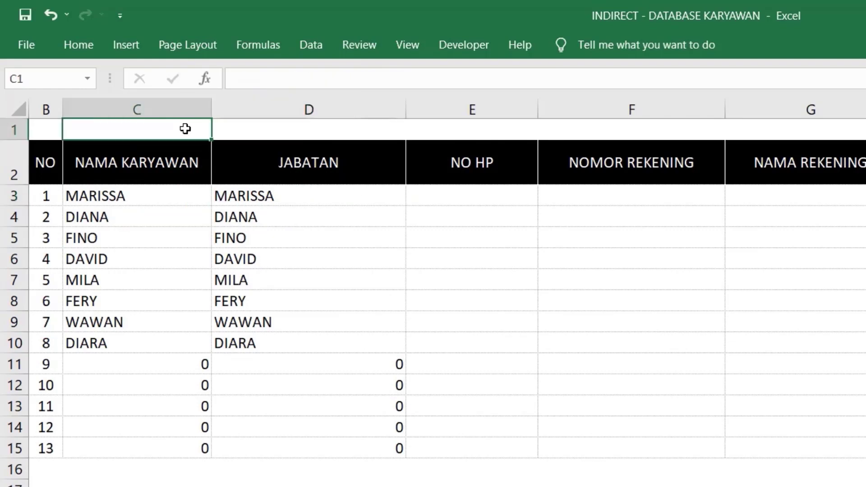
# Enter labels C1 through C8 across cells C1:J1, then view employee sheet 1
pyautogui.write('C1')
pyautogui.press('Tab')
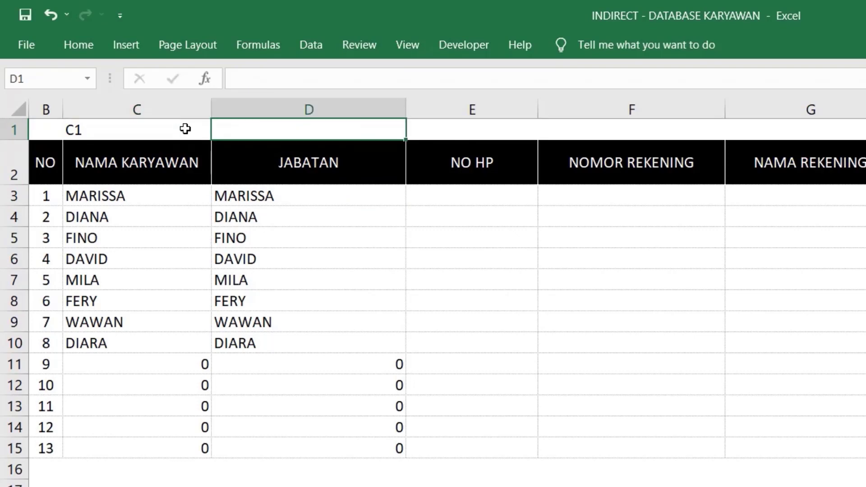
pyautogui.write('C2')
pyautogui.press('Tab')
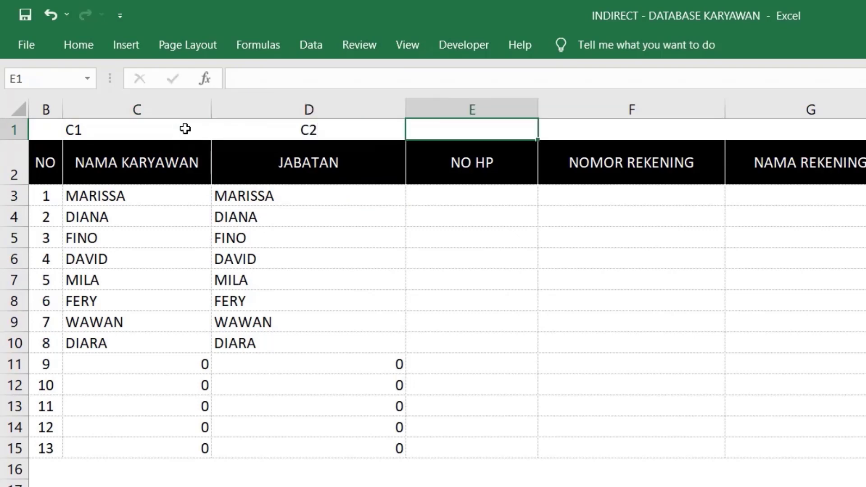
pyautogui.write('C3')
pyautogui.press('Tab')
pyautogui.write('C4')
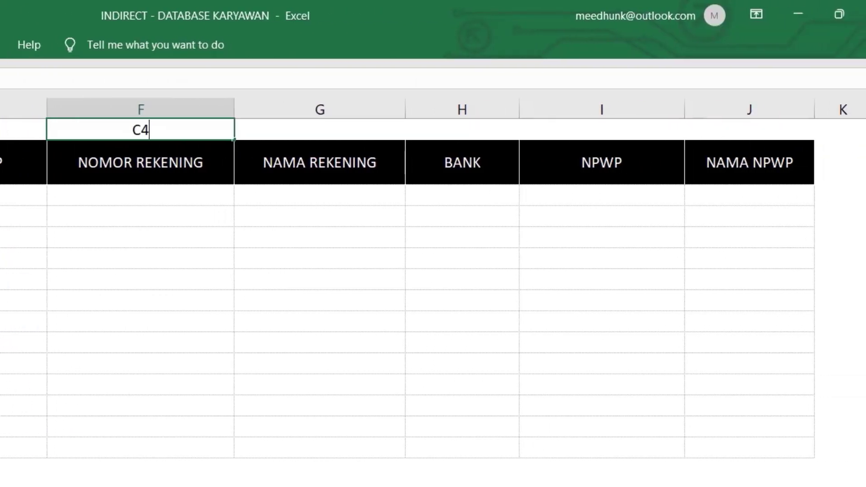
pyautogui.press('Tab')
pyautogui.write('C5')
pyautogui.press('Tab')
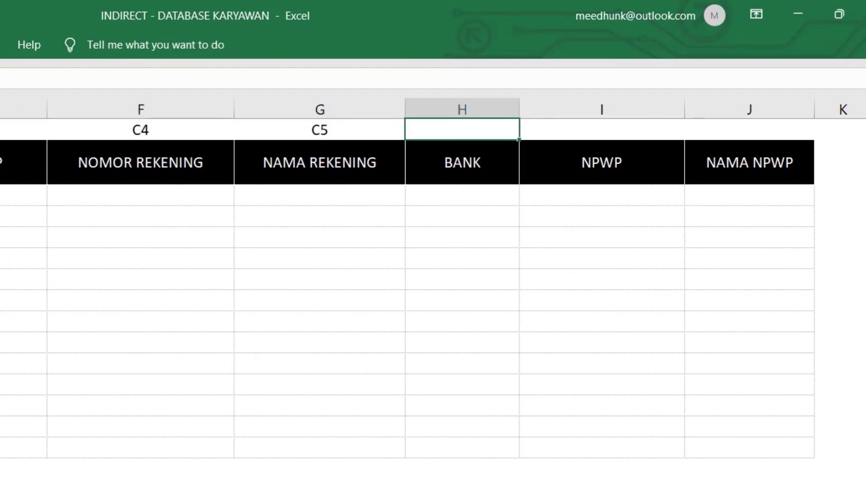
pyautogui.write('C6')
pyautogui.press('Tab')
pyautogui.write('C')
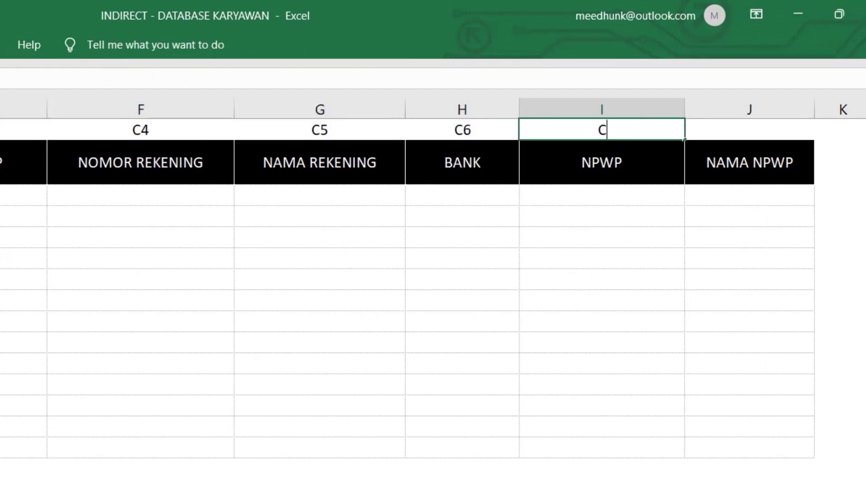
pyautogui.write('7')
pyautogui.press('Tab')
pyautogui.write('C8')
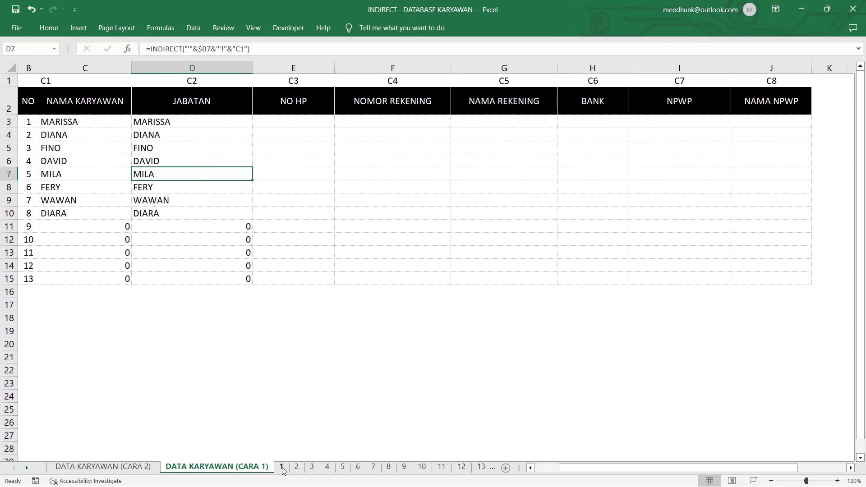
pyautogui.click(280, 468)
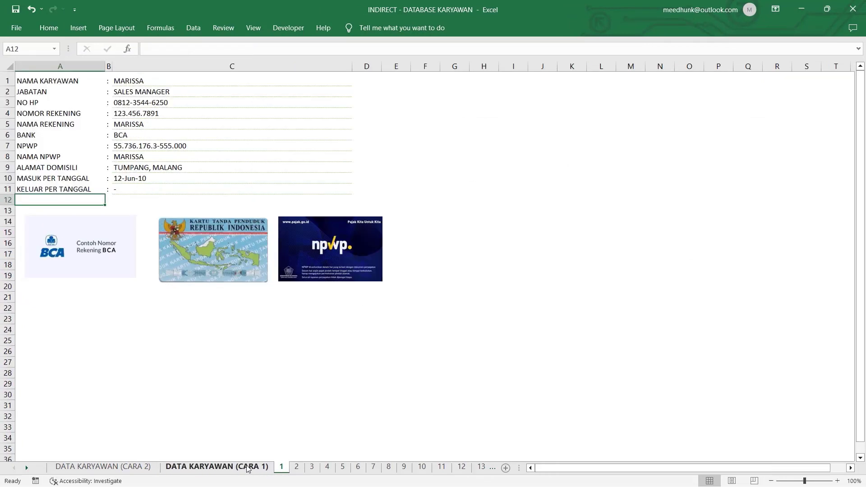
# Change C3 to =INDIRECT("'"&$B3&"'!"&C$1) so the cell address comes from row 1
pyautogui.click(202, 469)
pyautogui.click(98, 124)
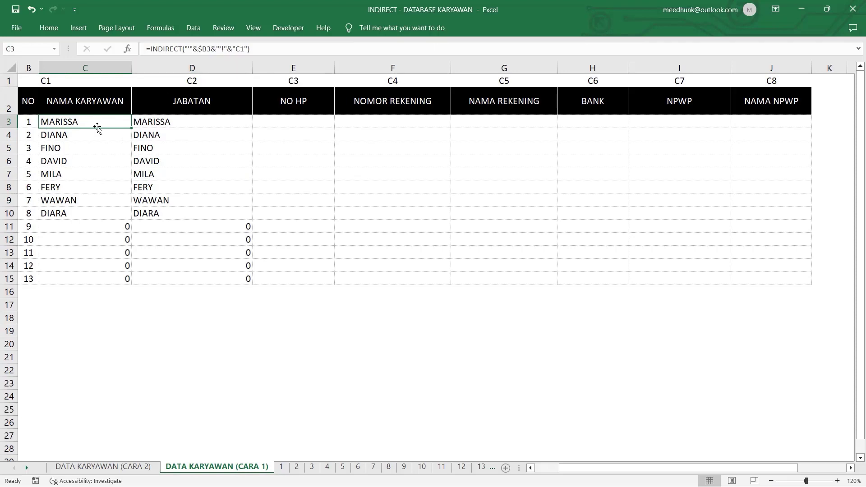
pyautogui.doubleClick(101, 121)
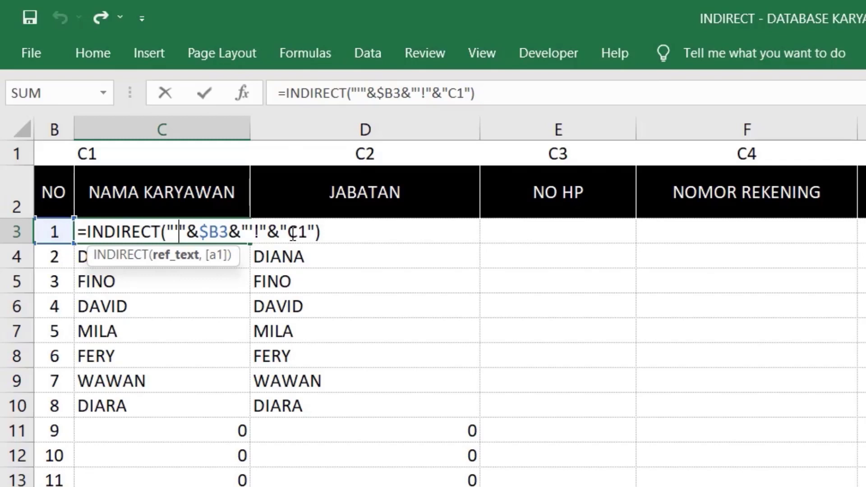
pyautogui.moveTo(280, 232); pyautogui.dragTo(314, 233)
pyautogui.press('Delete')
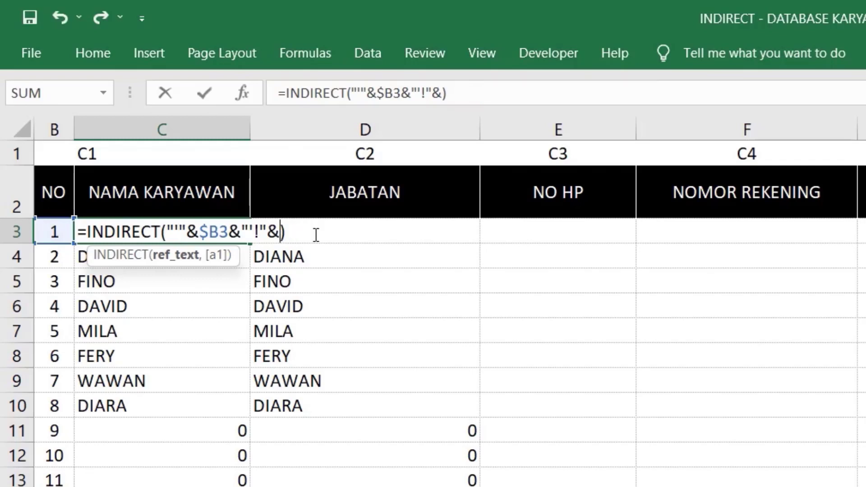
pyautogui.click(171, 154)
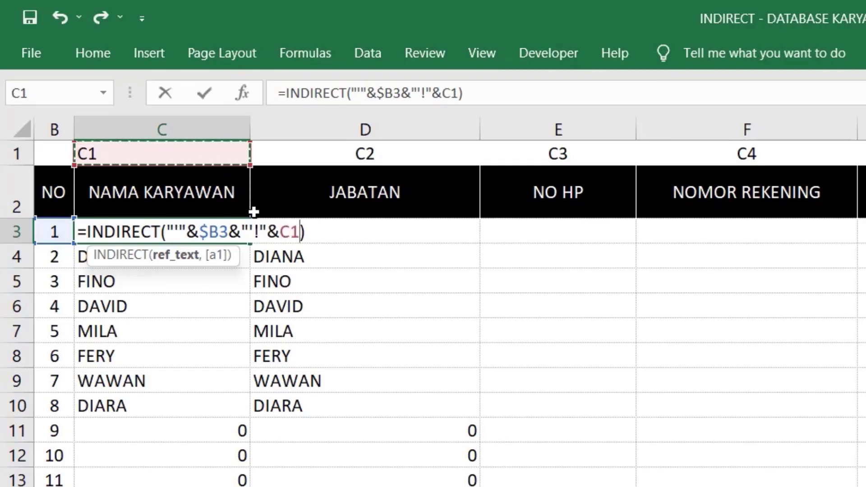
pyautogui.write('"\'')
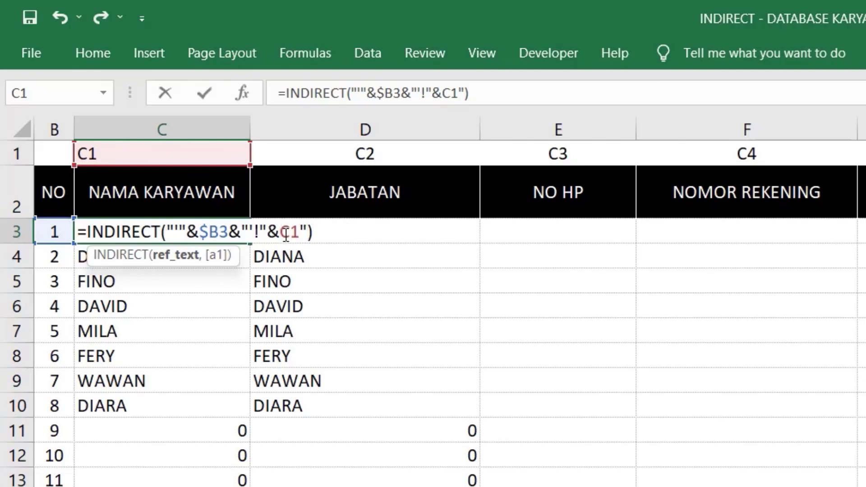
pyautogui.write('"')
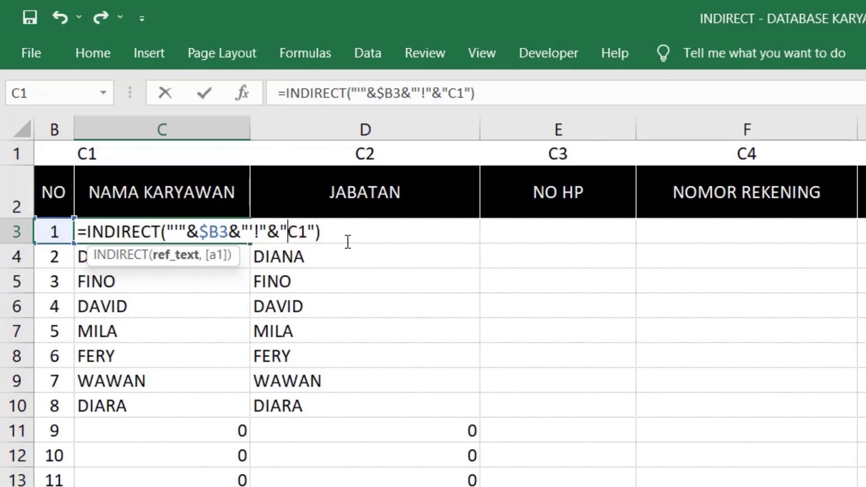
pyautogui.press('BackSpace')
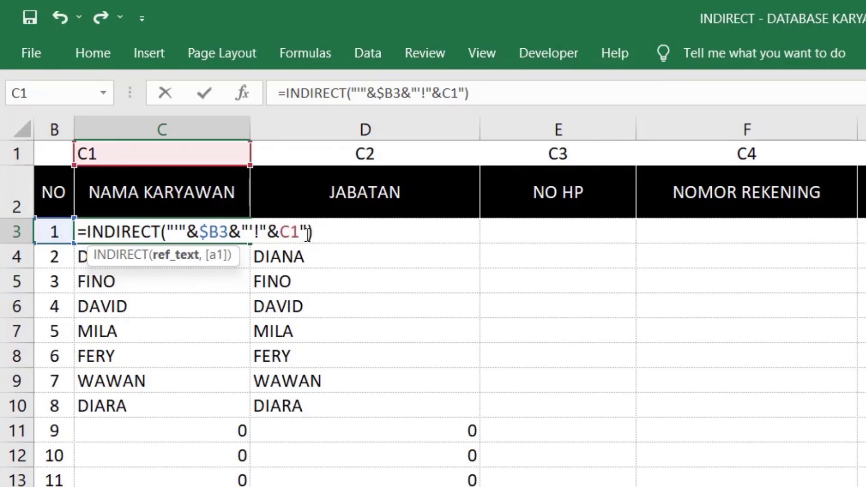
pyautogui.press('BackSpace')
pyautogui.write('$')
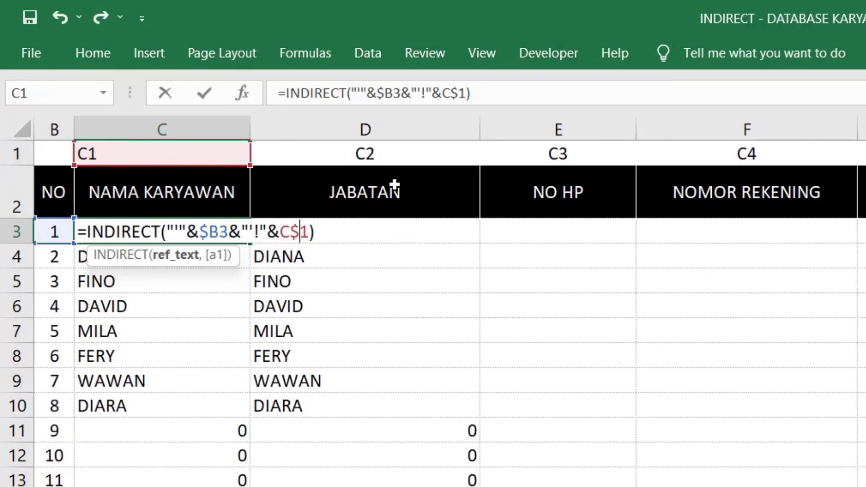
pyautogui.press('Return')
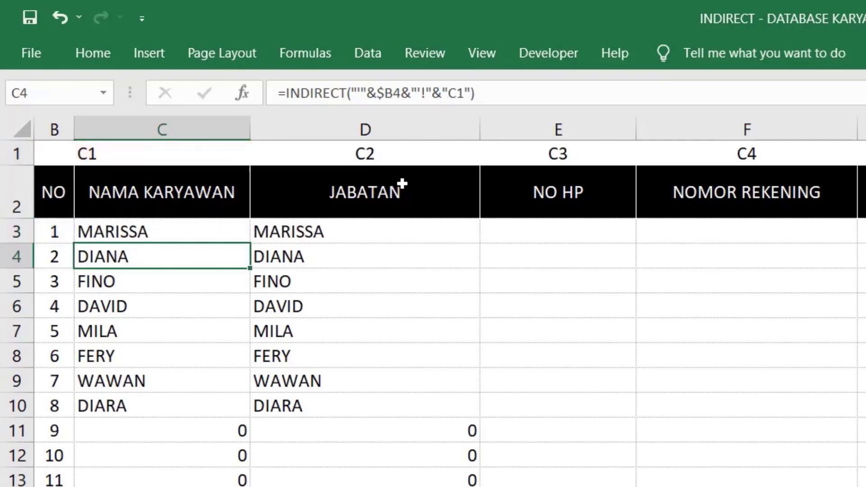
pyautogui.click(231, 236)
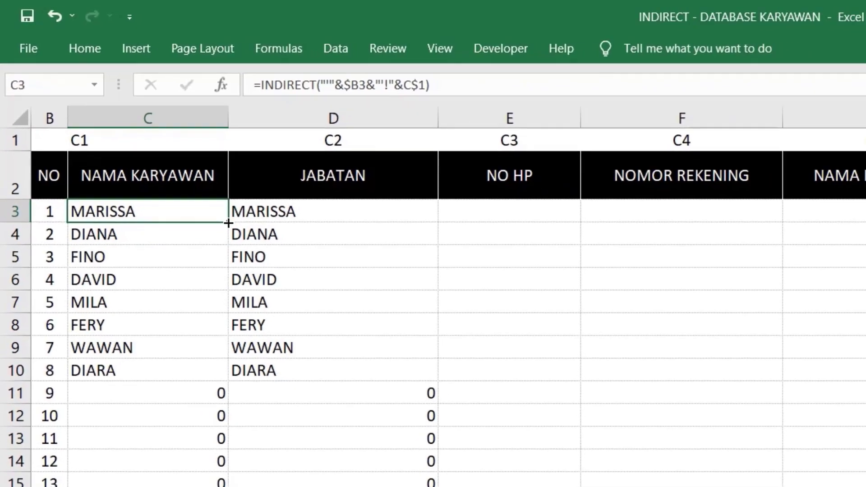
# Fill the formula from C3 down to row 15 and across to column J
pyautogui.moveTo(249, 243)
pyautogui.mouseDown()
pyautogui.moveTo(164, 396)
pyautogui.moveTo(327, 394)
pyautogui.mouseUp()
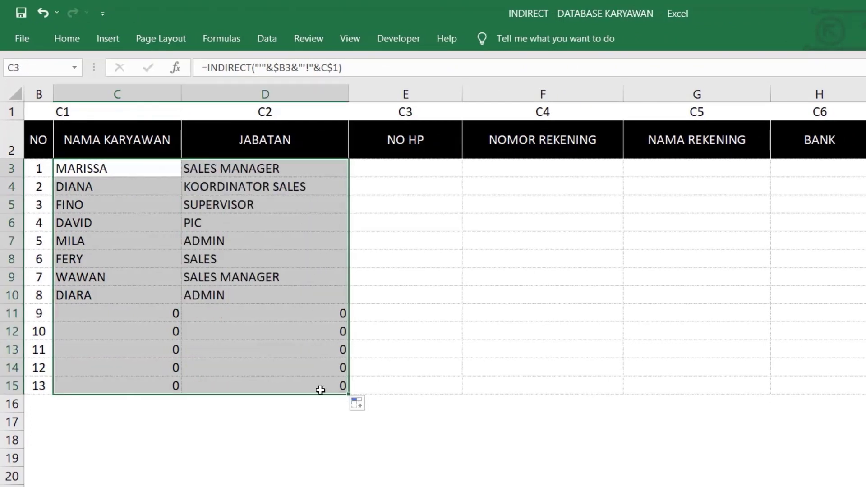
pyautogui.moveTo(348, 394); pyautogui.dragTo(796, 380)
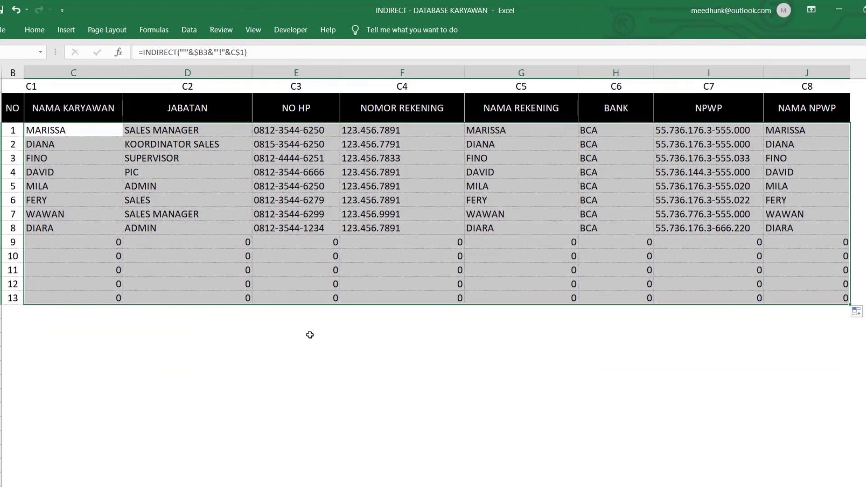
pyautogui.click(307, 337)
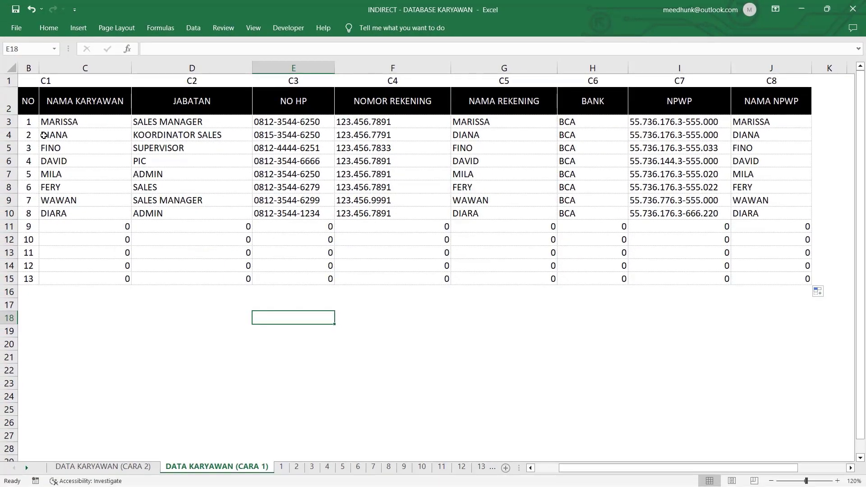
pyautogui.click(9, 135)
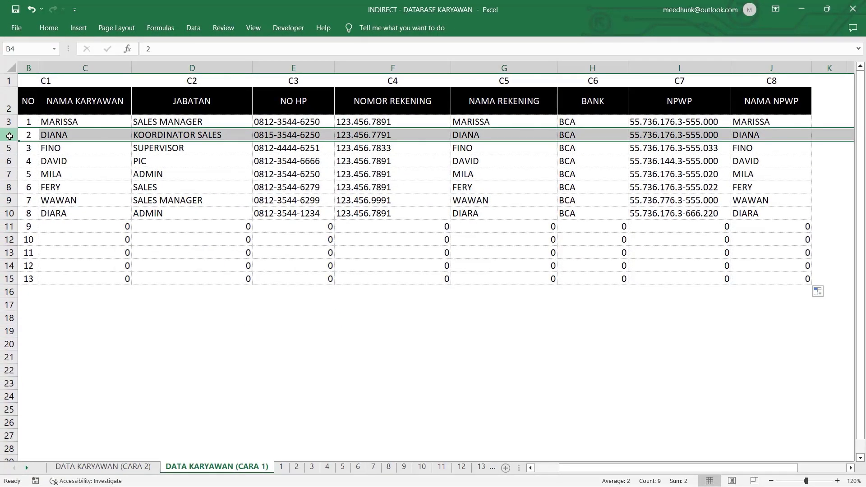
pyautogui.click(296, 467)
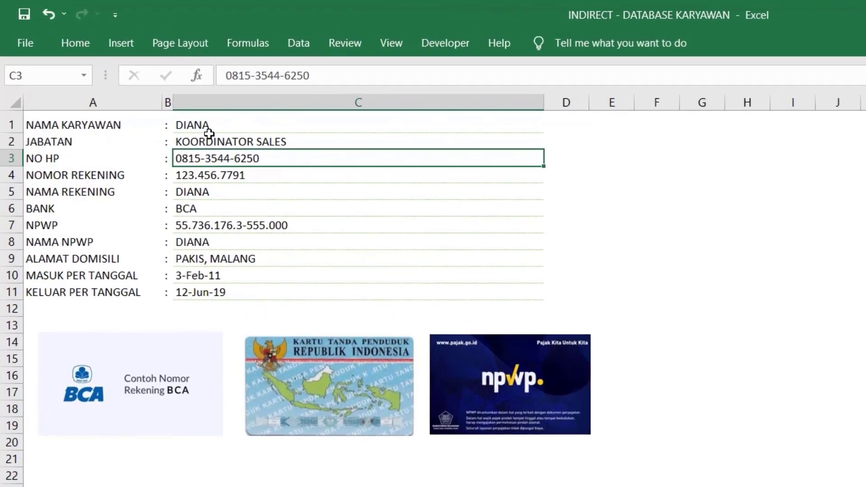
pyautogui.click(214, 259)
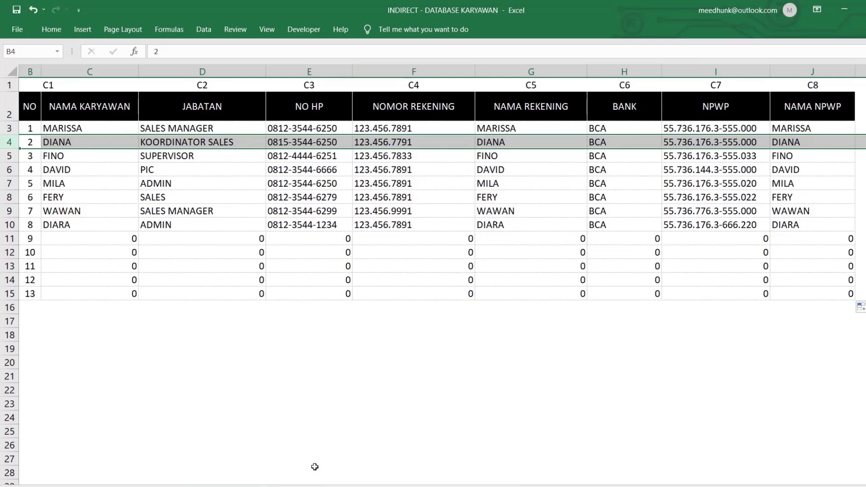
pyautogui.click(313, 462)
pyautogui.hotkey('ctrl', 'pagedown')
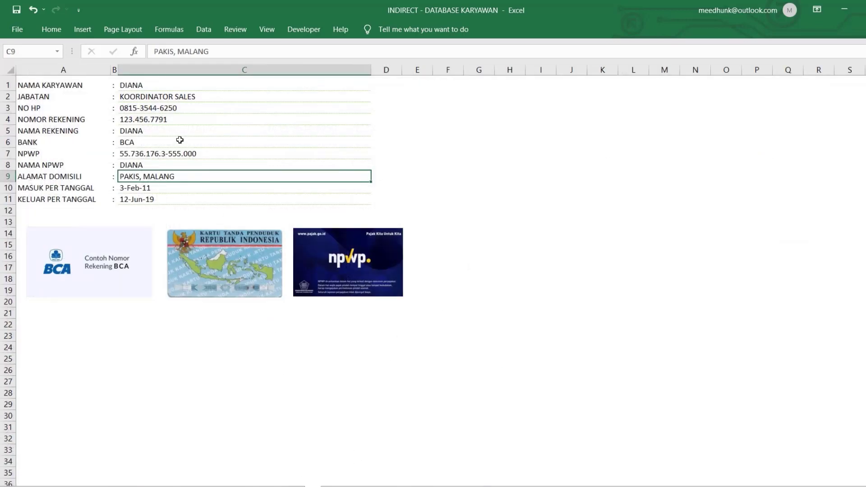
pyautogui.click(170, 162)
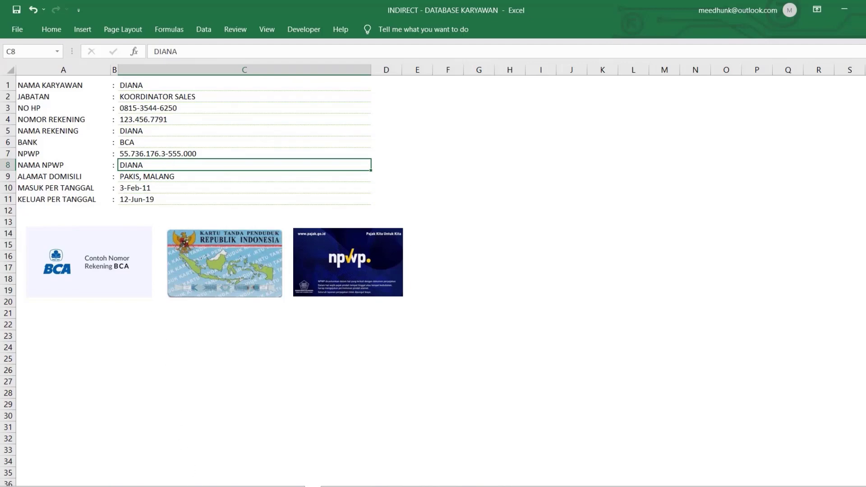
pyautogui.hotkey('ctrl', 'pageup')
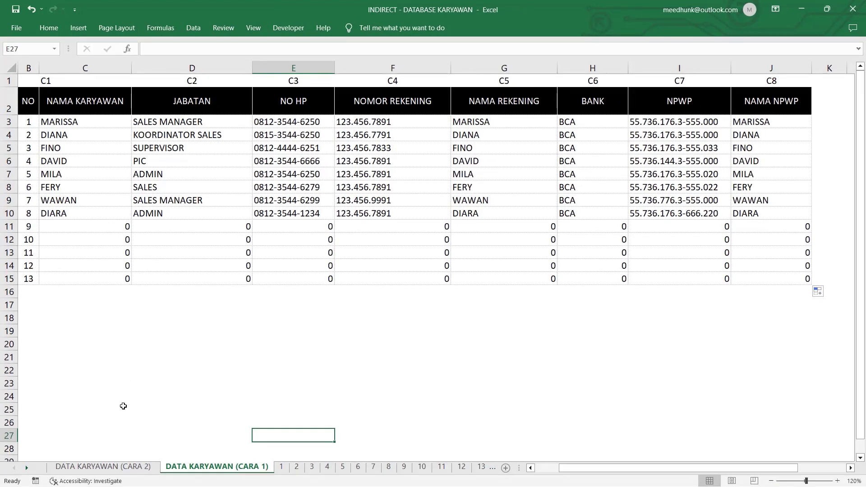
# Recheck the row 1 cell addresses in CARA 1, then switch to the DATA KARYAWAN (CARA 2) sheet
pyautogui.click(95, 469)
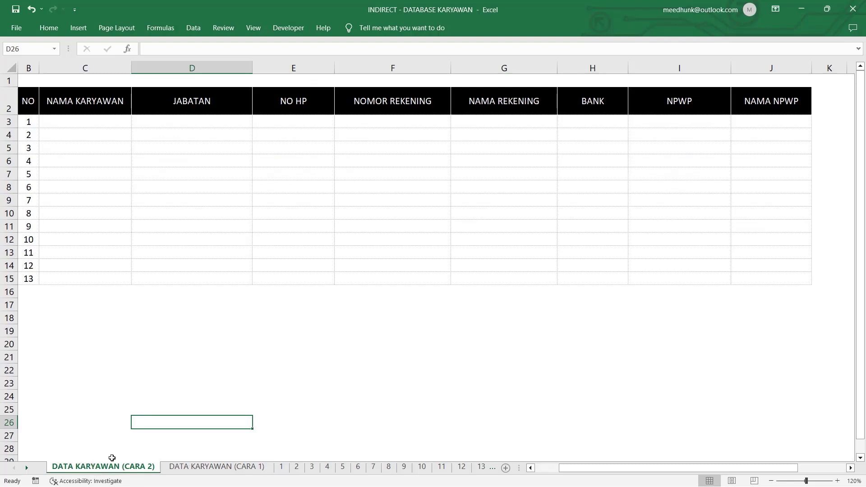
pyautogui.click(180, 466)
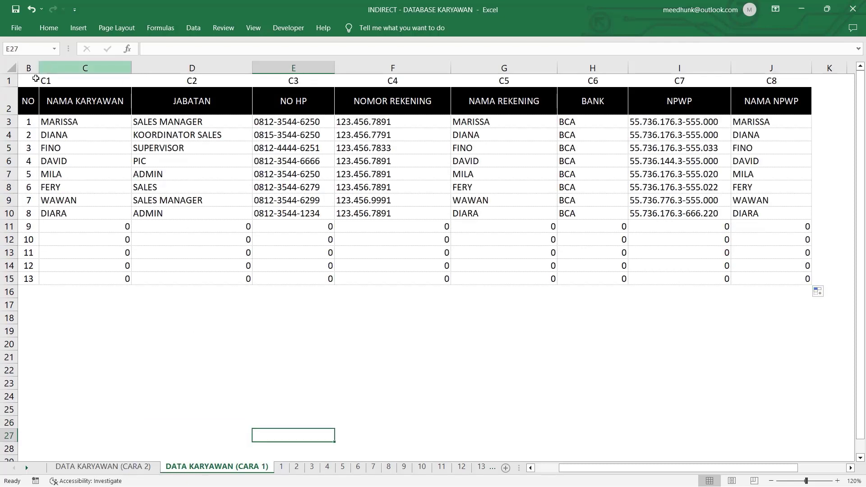
pyautogui.click(12, 80)
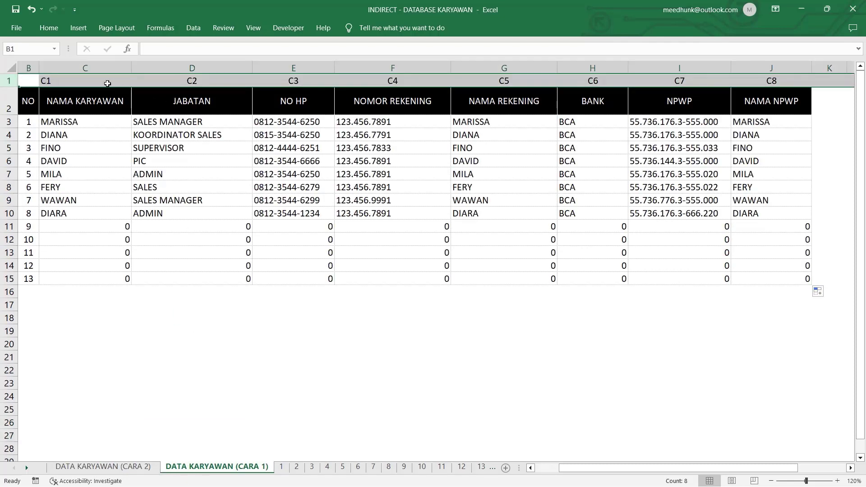
pyautogui.click(98, 81)
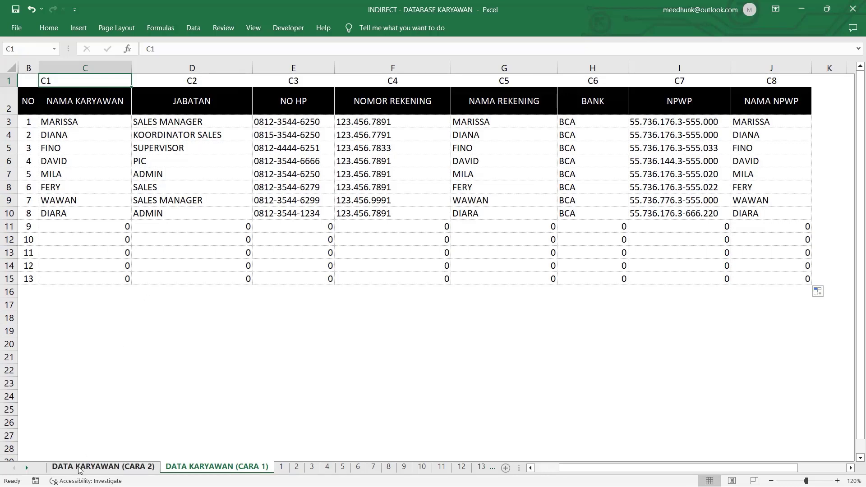
pyautogui.click(103, 466)
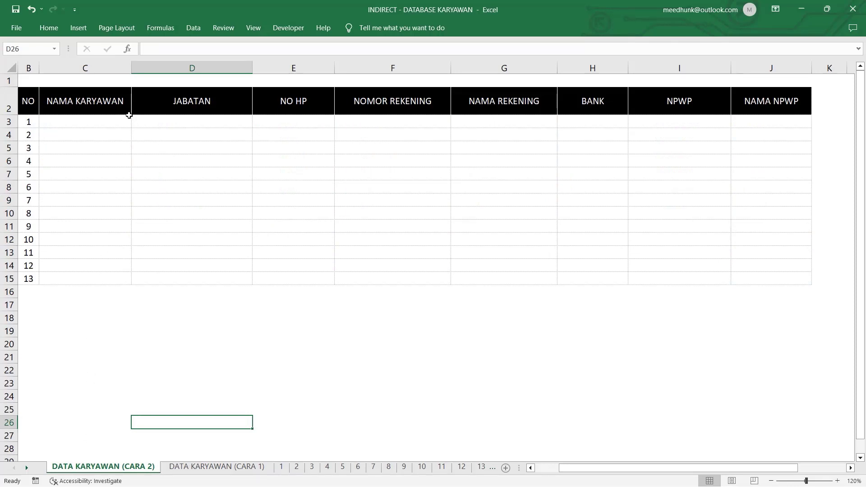
# Enter =VLOOKUP(C2,'1'!A1:C11,3,FALSE) in C3 so it returns MARISSA
pyautogui.click(126, 120)
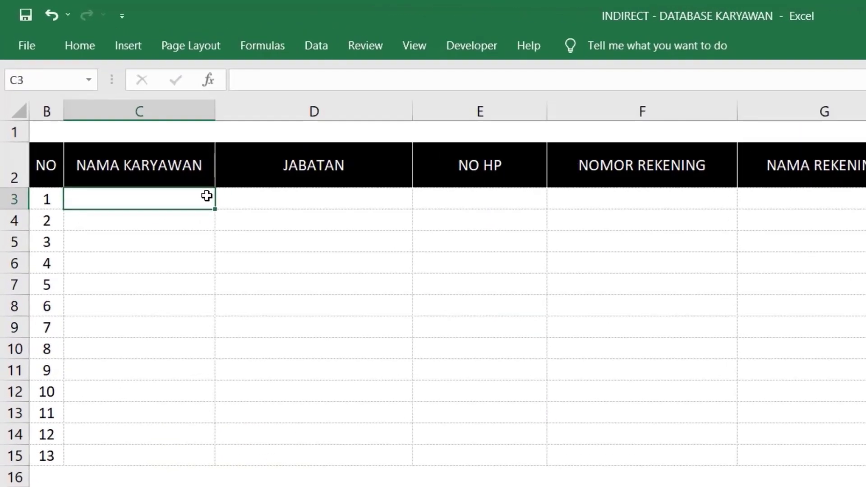
pyautogui.write('=VLOOK')
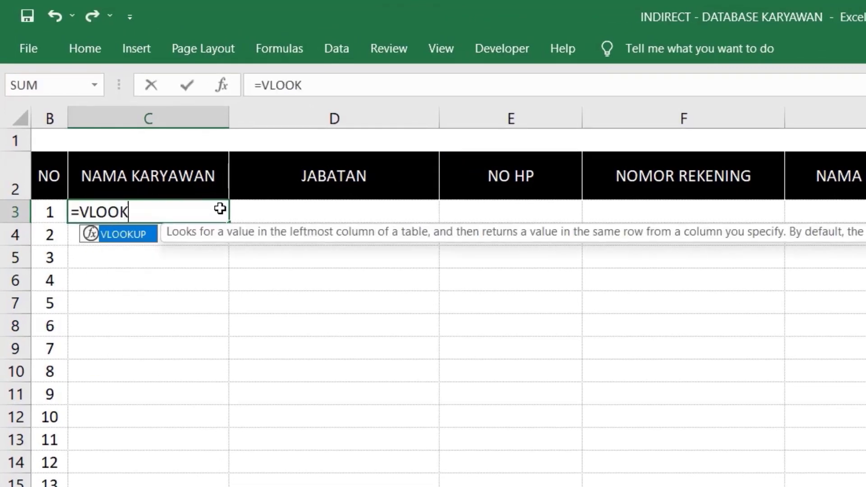
pyautogui.write('UP(')
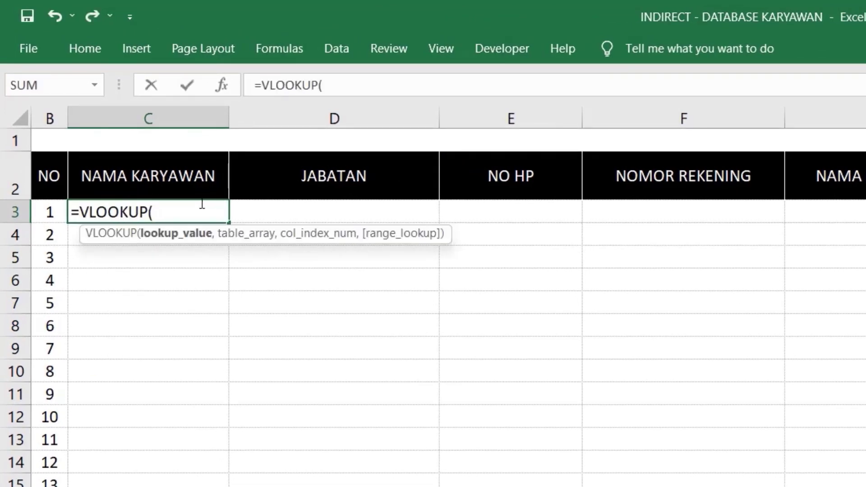
pyautogui.click(160, 176)
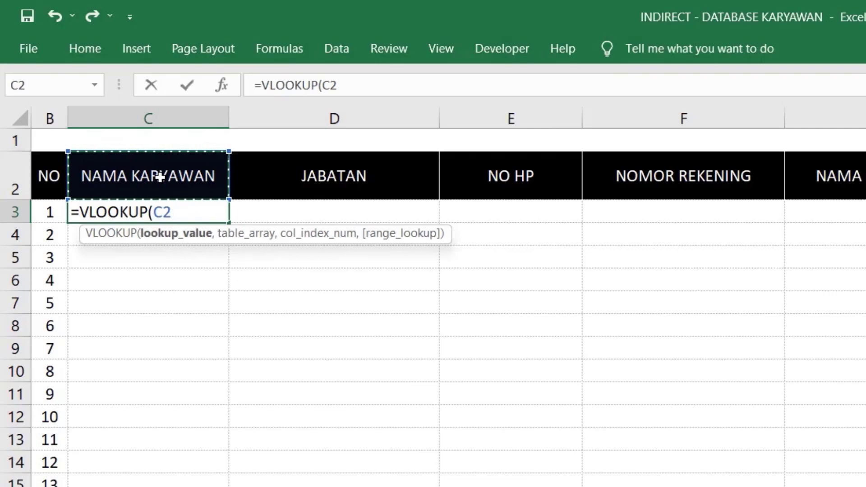
pyautogui.write(',')
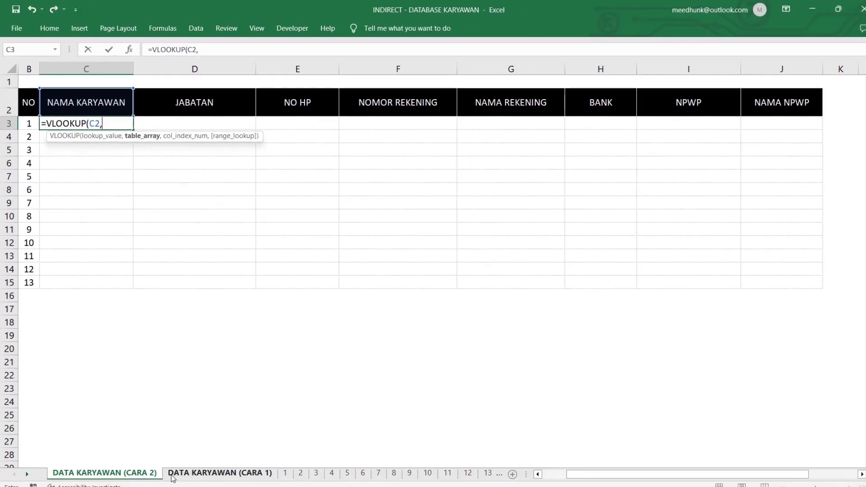
pyautogui.click(286, 473)
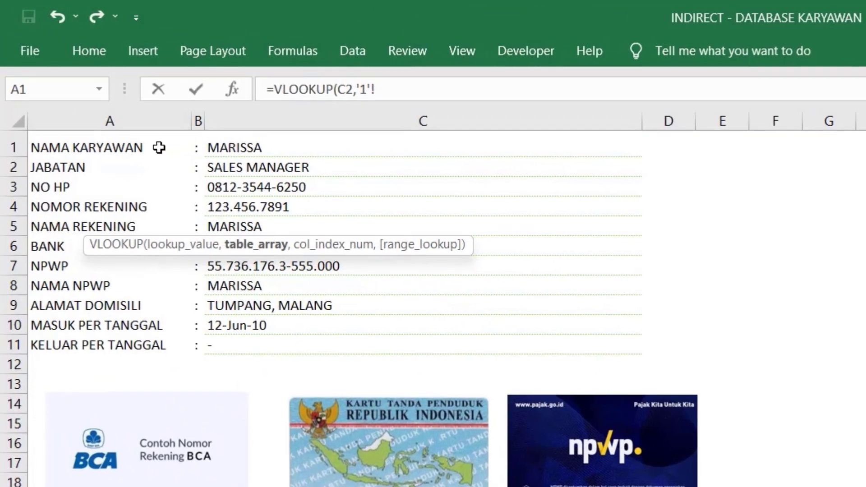
pyautogui.moveTo(159, 147); pyautogui.dragTo(391, 365)
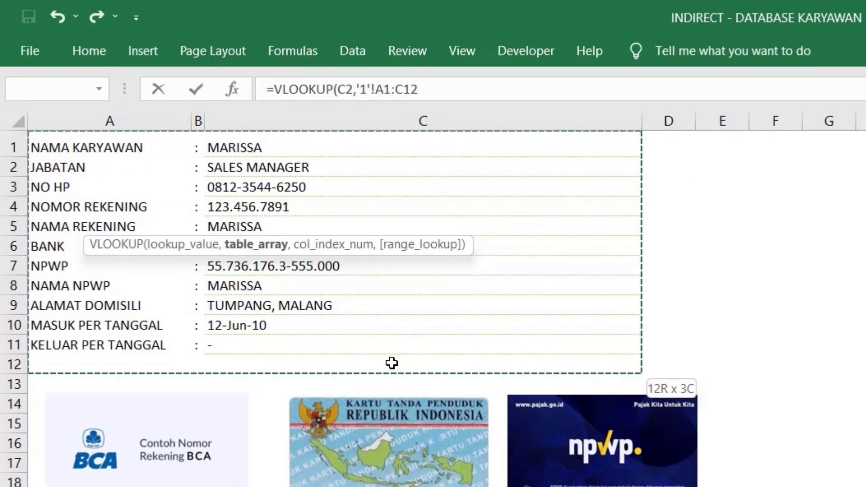
pyautogui.moveTo(391, 365); pyautogui.dragTo(395, 350)
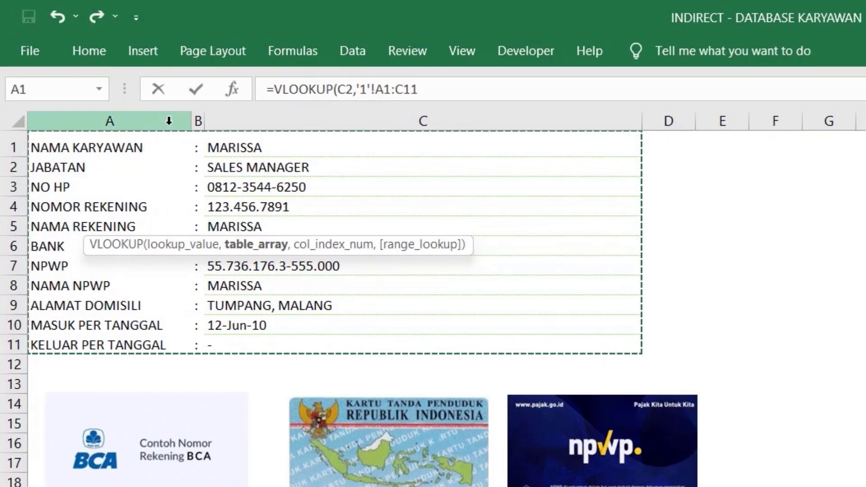
pyautogui.write(',3,FALSE')
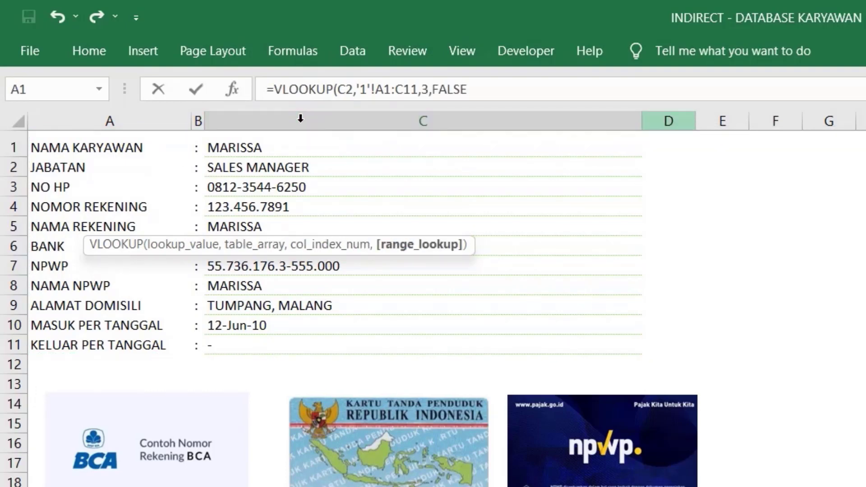
pyautogui.press('Return')
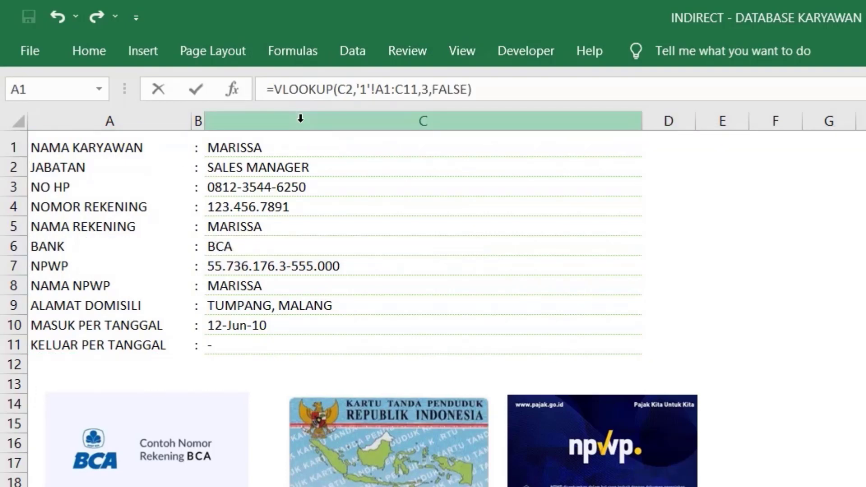
pyautogui.hotkey('ctrl', 'pageup')
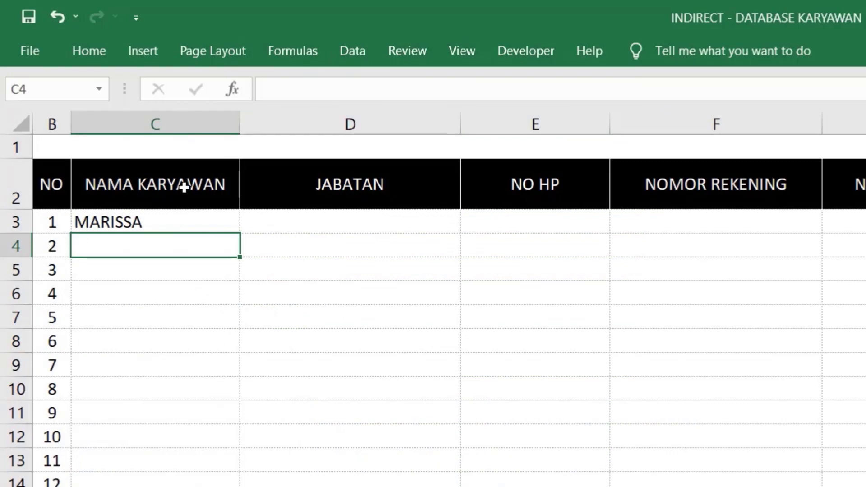
# Anchor C3's formula as C$2 and lock the range as '1'!$A$1:$C$11 with F4
pyautogui.click(170, 222)
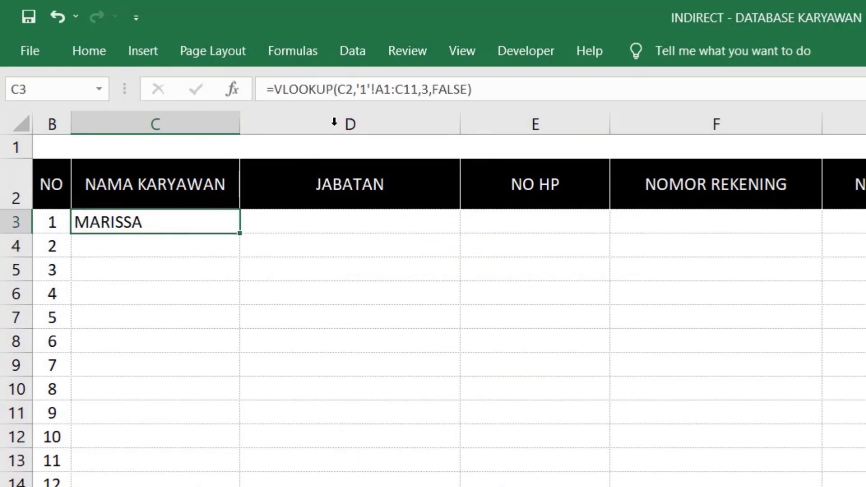
pyautogui.click(344, 87)
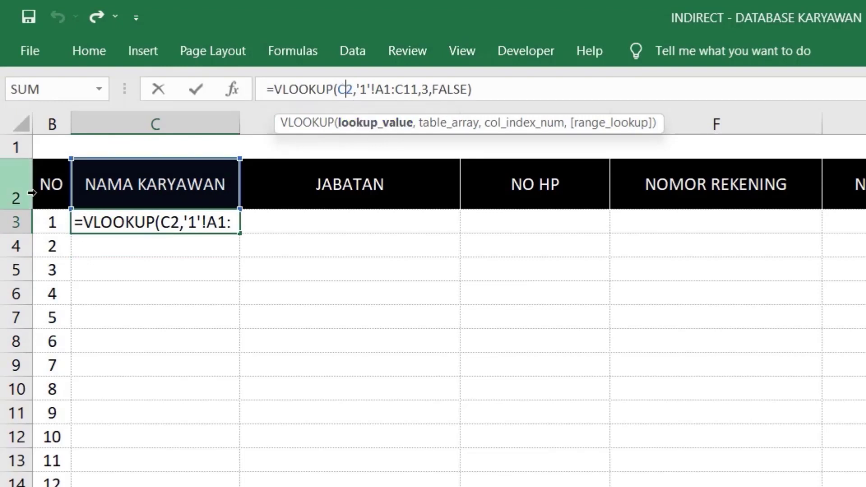
pyautogui.write('$')
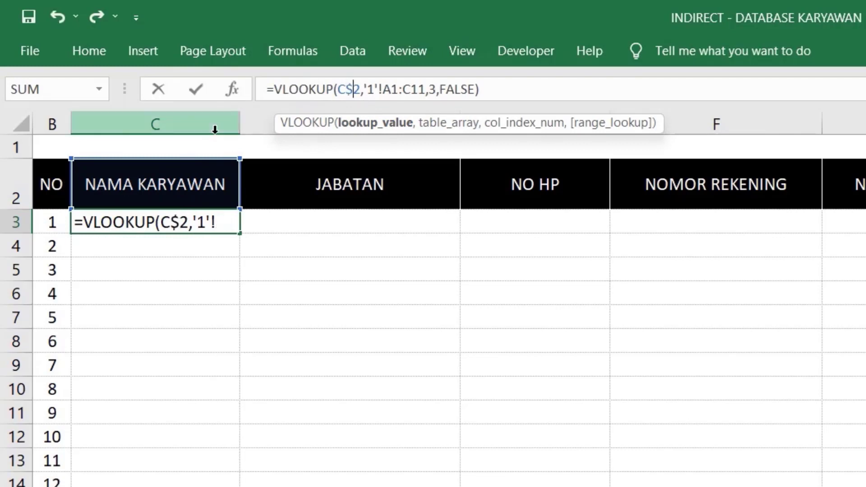
pyautogui.moveTo(384, 90); pyautogui.dragTo(423, 97)
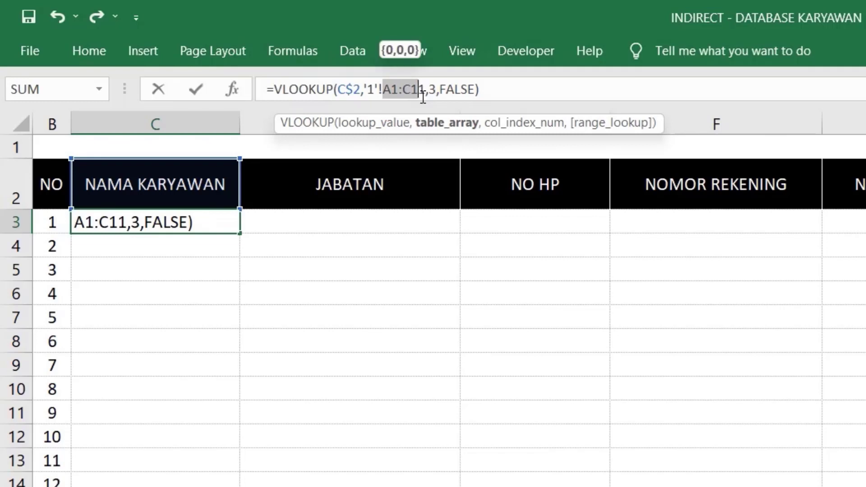
pyautogui.press('F4')
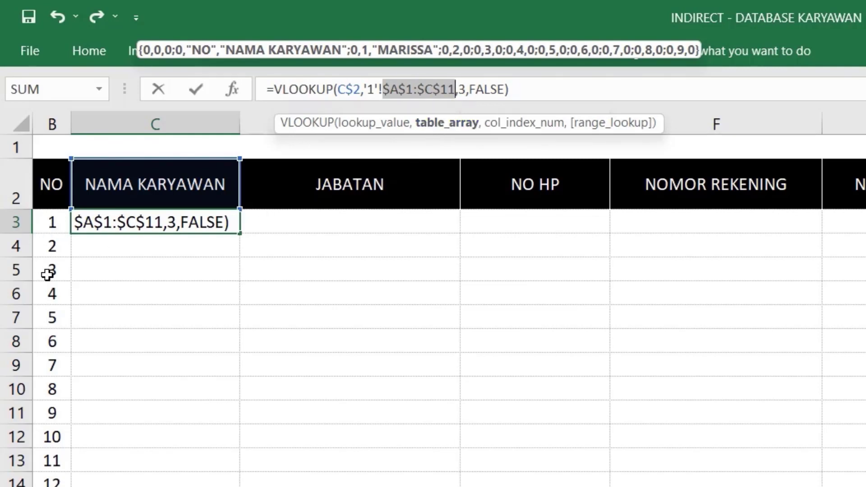
# Position the cursor in C3's formula just before the quoted sheet name '1'
pyautogui.click(371, 90)
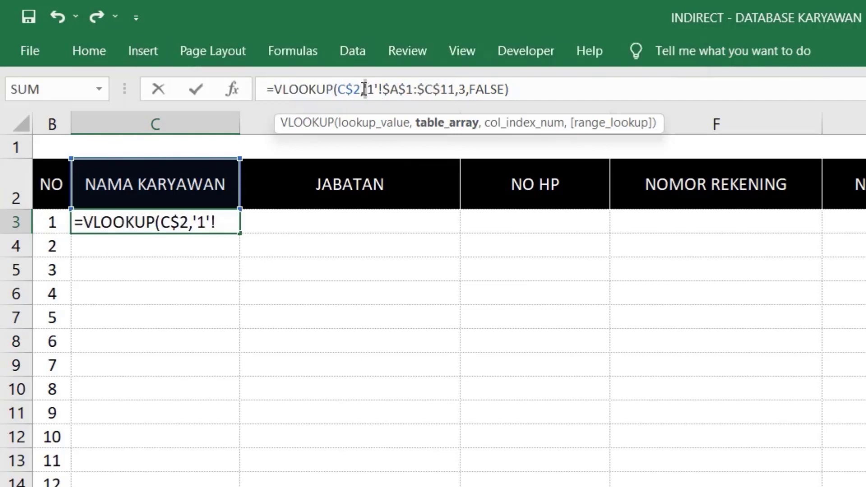
pyautogui.click(363, 89)
pyautogui.click(204, 216)
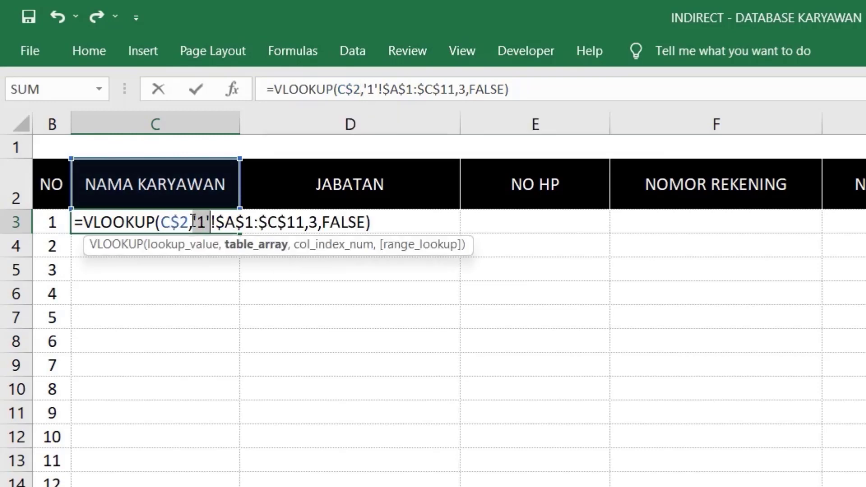
pyautogui.click(193, 221)
# Replace the sheet reference with INDIRECT("'"&$B3&"'!"&"$A$1:$C$11") inside C3's VLOOKUP
pyautogui.write('IND')
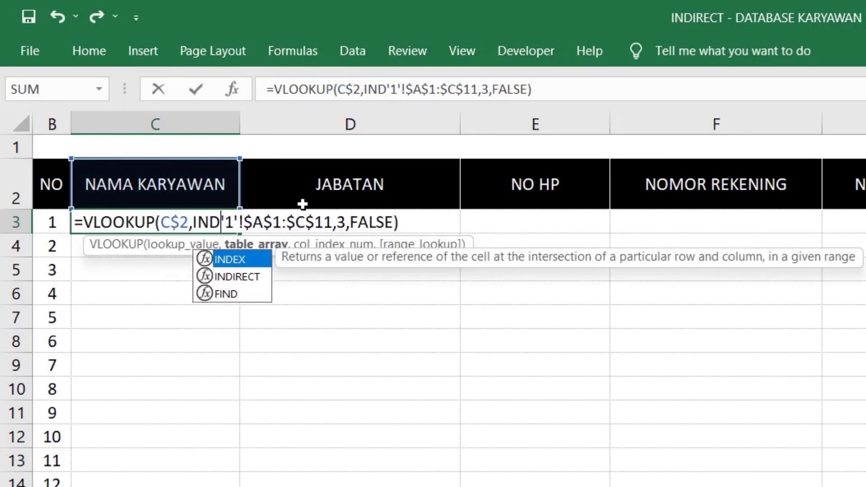
pyautogui.write('IRECT(')
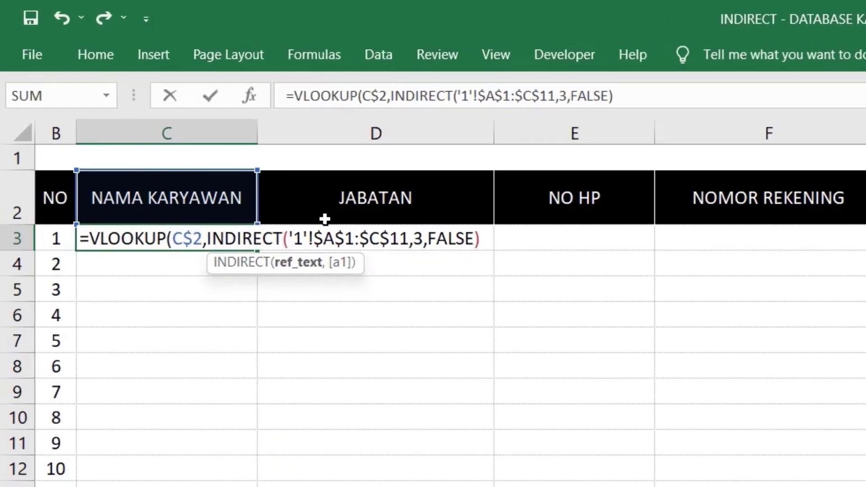
pyautogui.write('"')
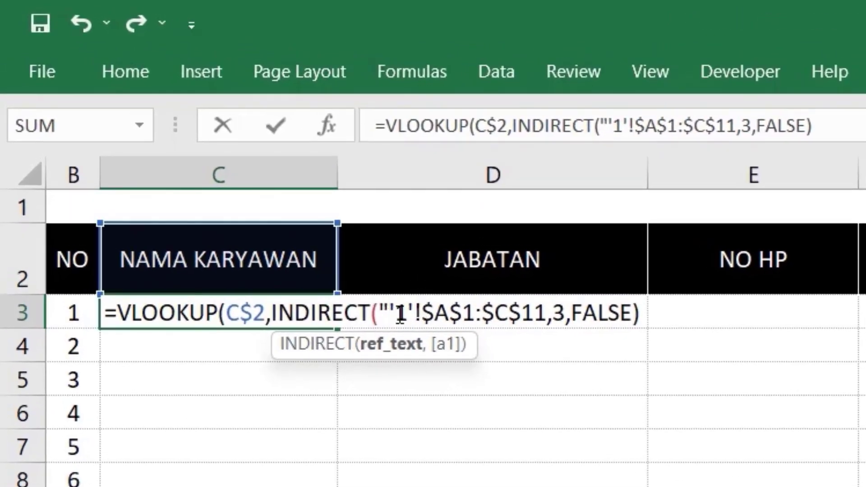
pyautogui.write('""')
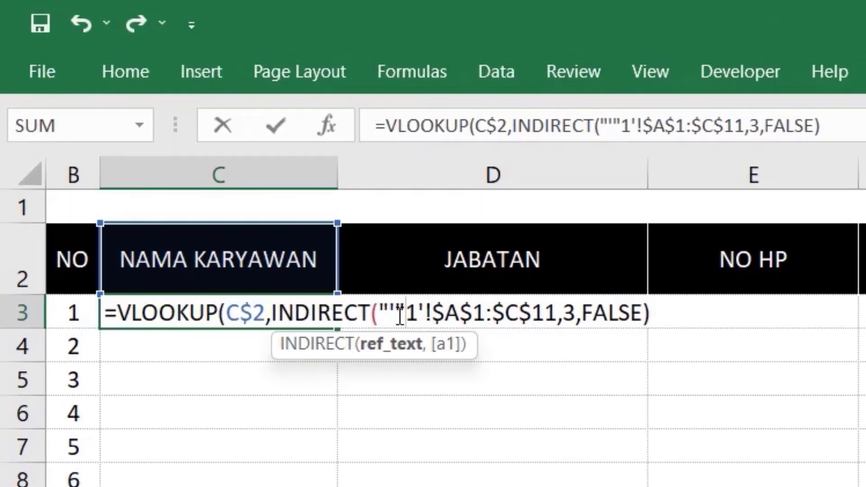
pyautogui.write('&')
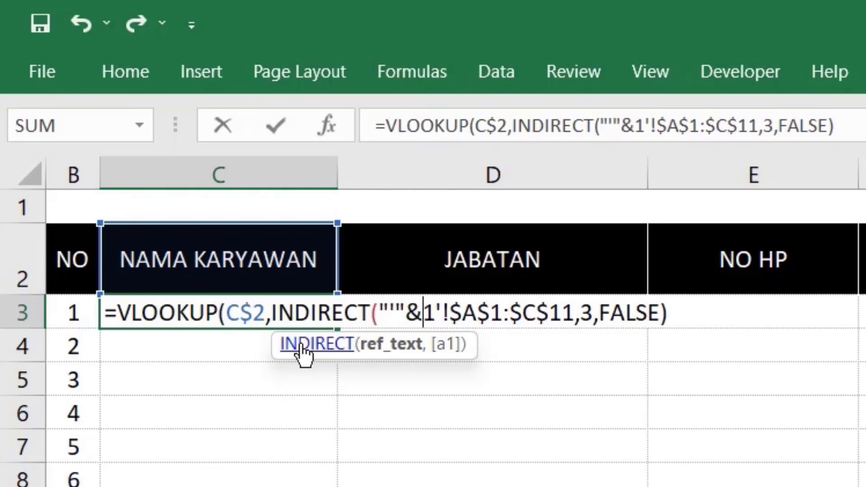
pyautogui.click(70, 312)
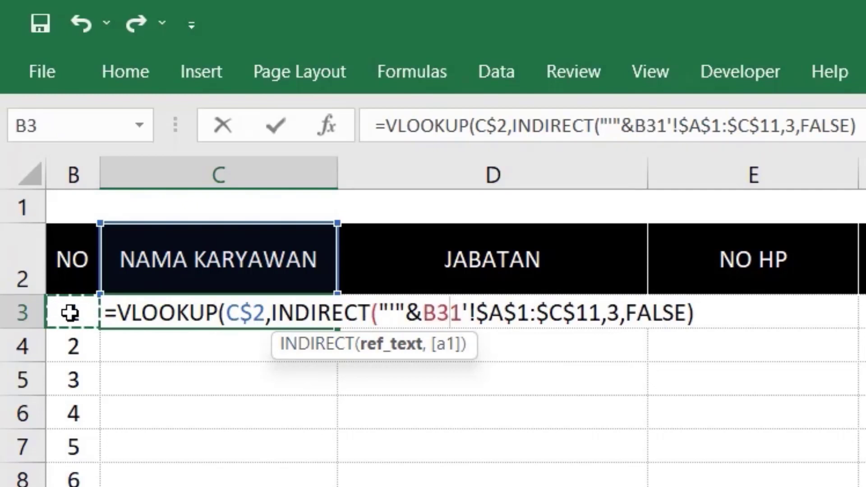
pyautogui.press('Delete')
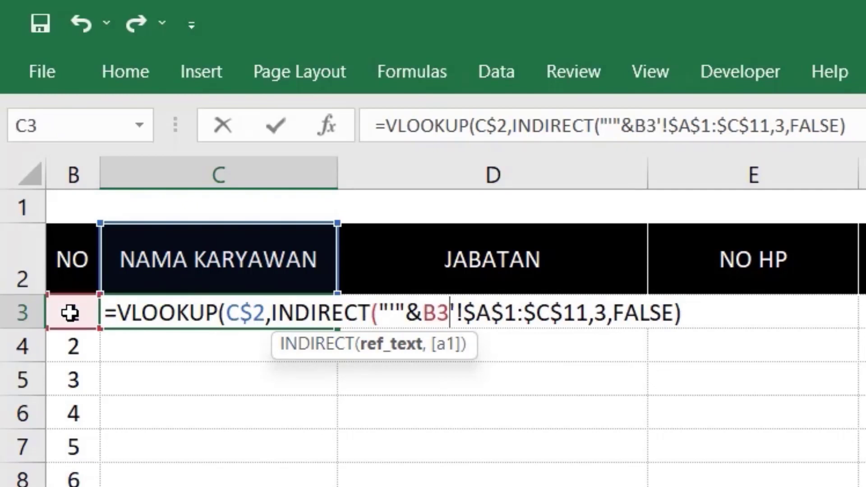
pyautogui.write('&"')
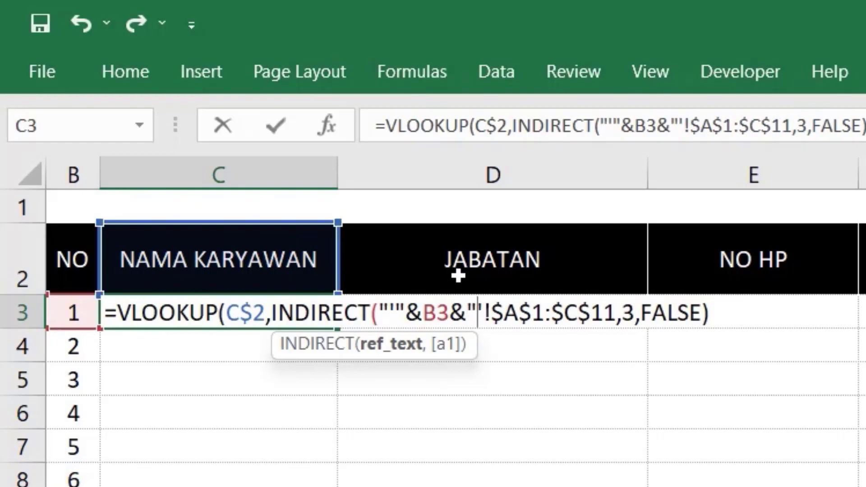
pyautogui.click(492, 315)
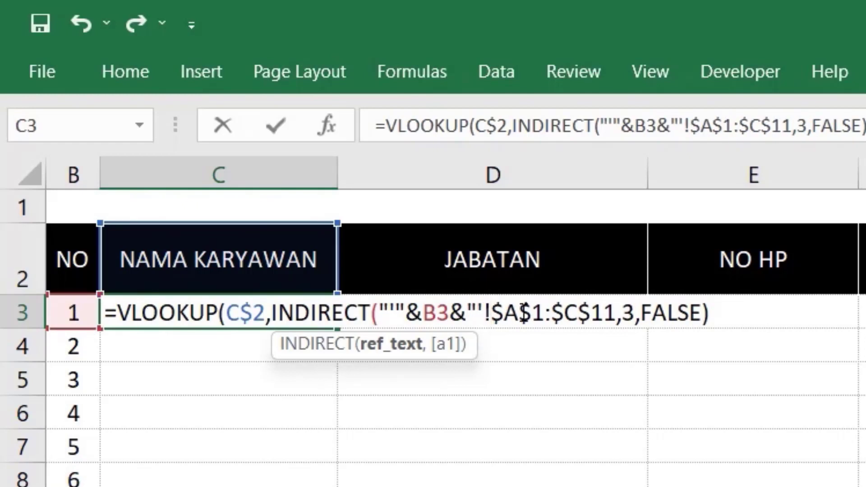
pyautogui.write('"')
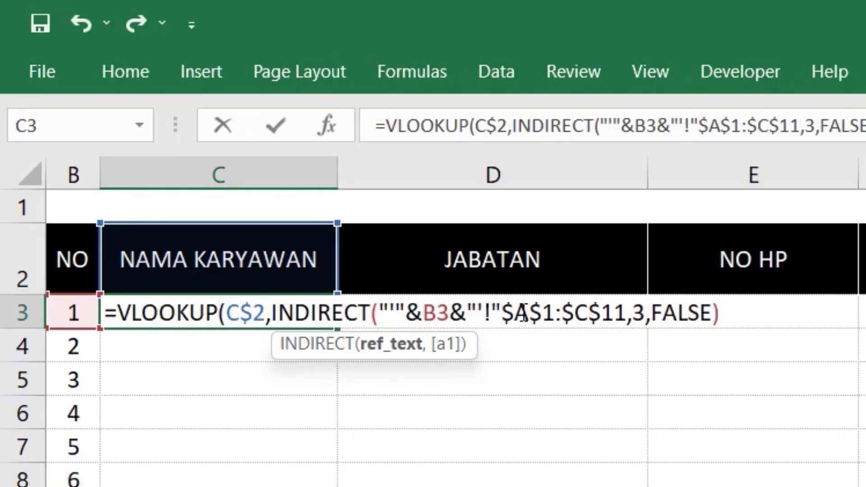
pyautogui.write('&')
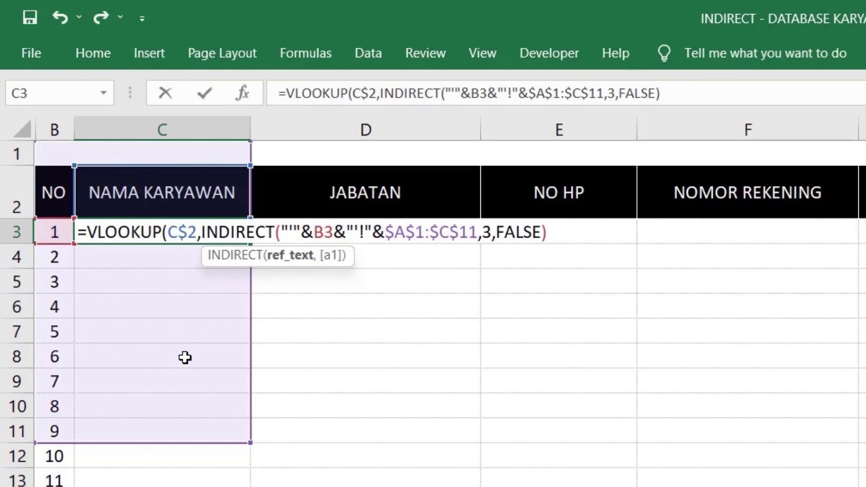
pyautogui.write('"')
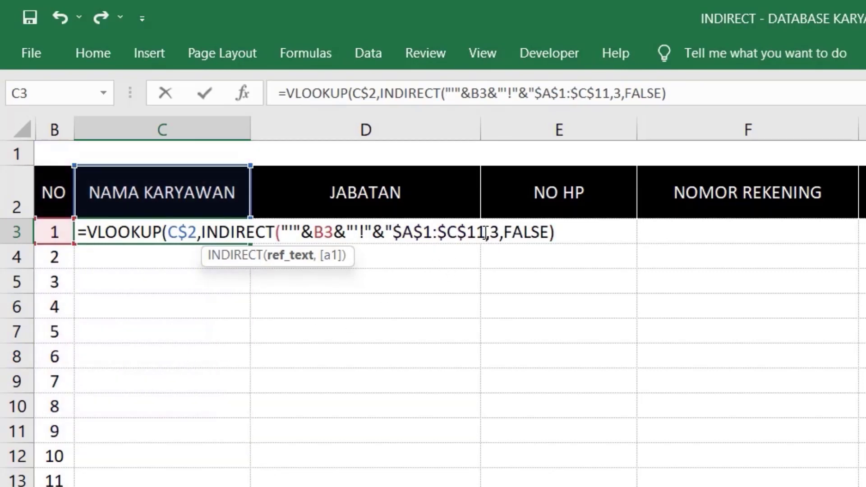
pyautogui.write('"')
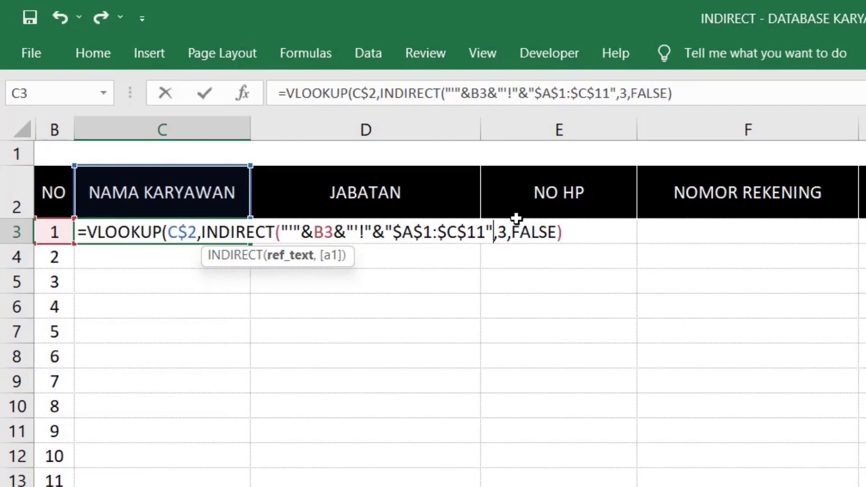
pyautogui.write(')')
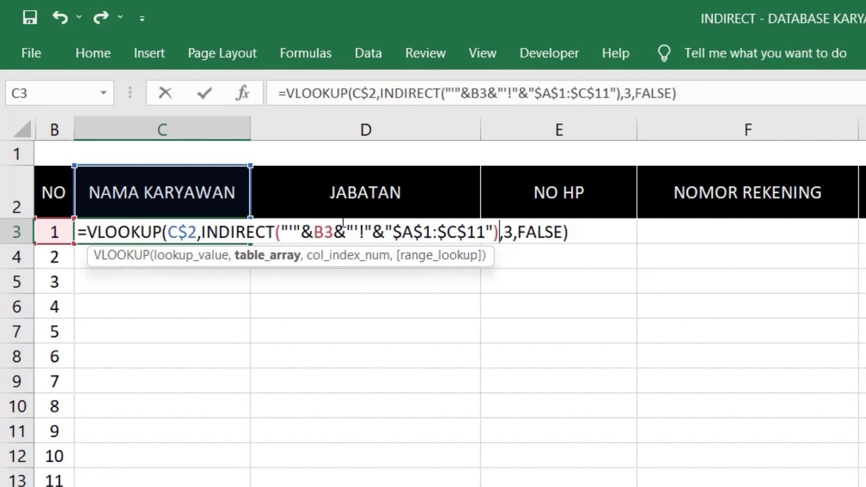
pyautogui.click(319, 233)
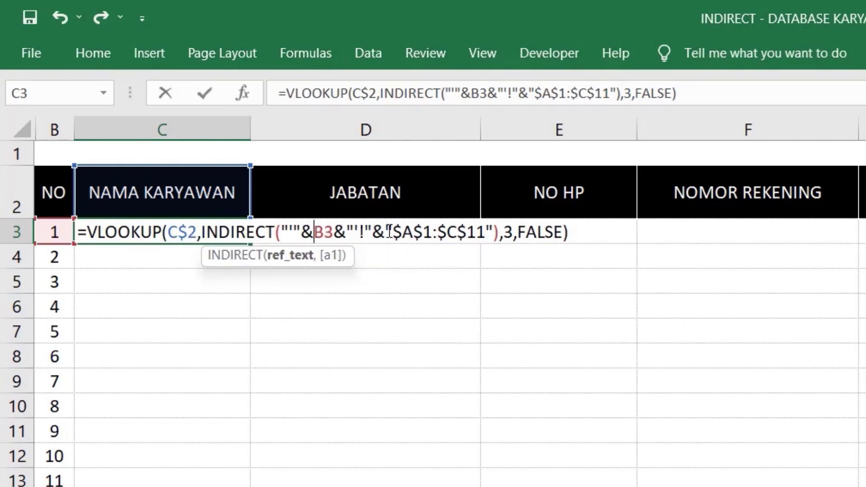
pyautogui.write('$')
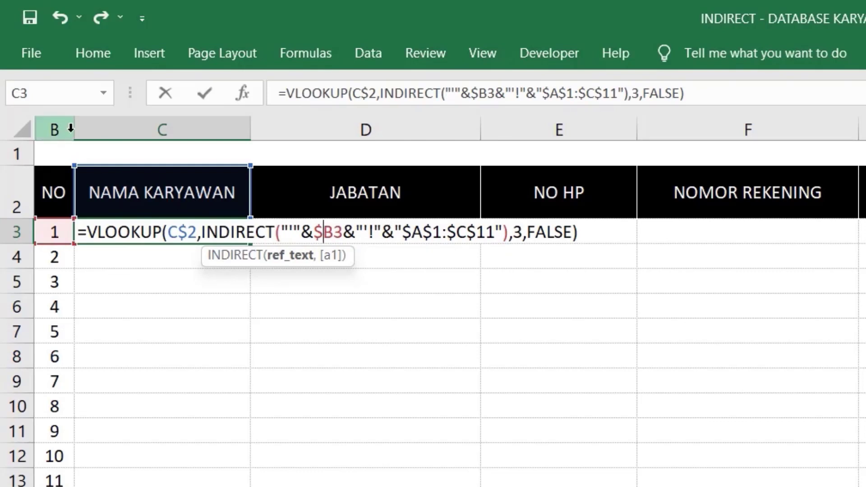
# Commit C3's INDIRECT lookup and fill it down to C15
pyautogui.press('Return')
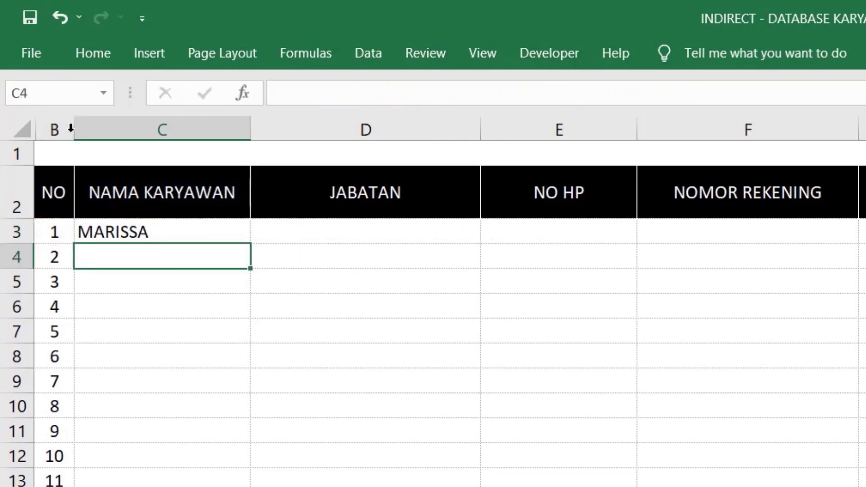
pyautogui.click(243, 229)
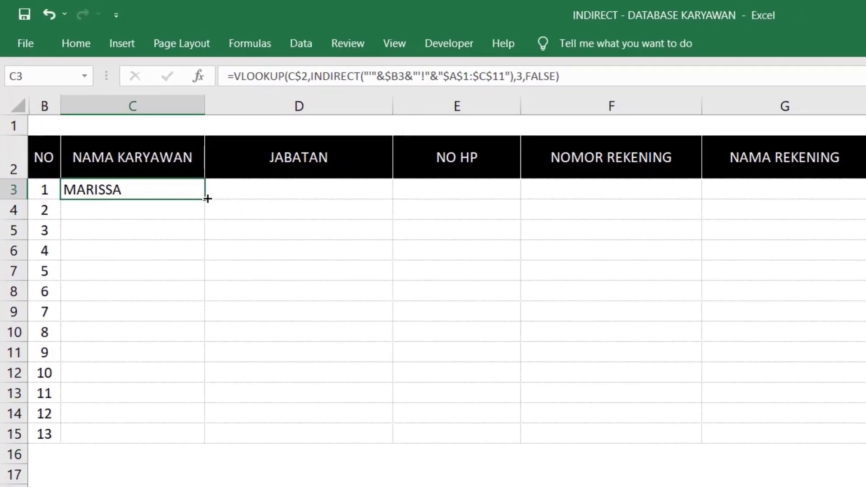
pyautogui.moveTo(240, 223); pyautogui.dragTo(209, 441)
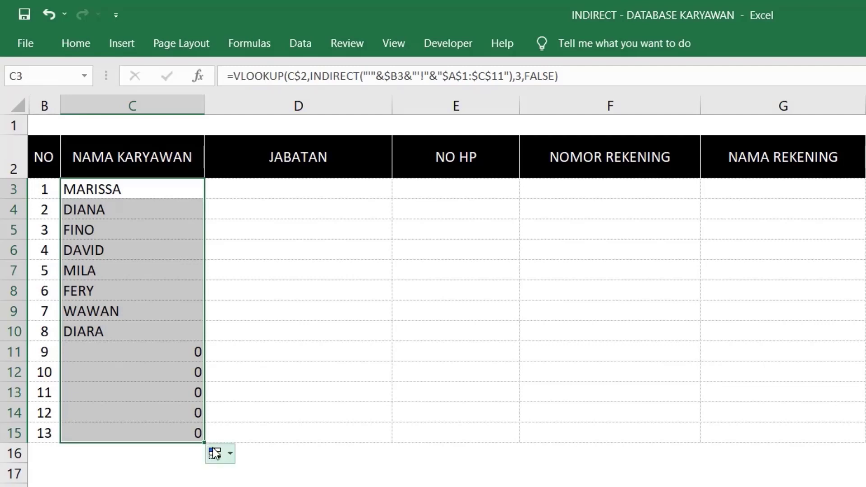
# Fill the C3:C15 formulas right through column J, then review C3's formula
pyautogui.moveTo(205, 441); pyautogui.dragTo(367, 429)
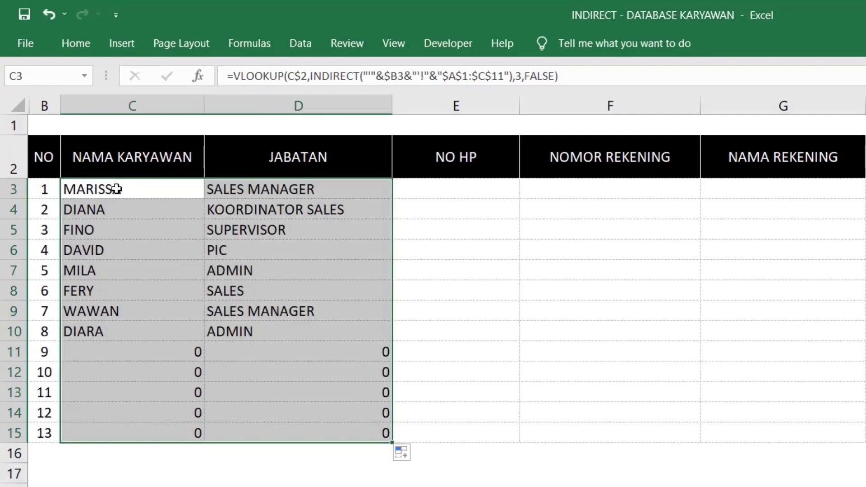
pyautogui.moveTo(392, 442)
pyautogui.mouseDown()
pyautogui.moveTo(560, 300)
pyautogui.moveTo(839, 301)
pyautogui.mouseUp()
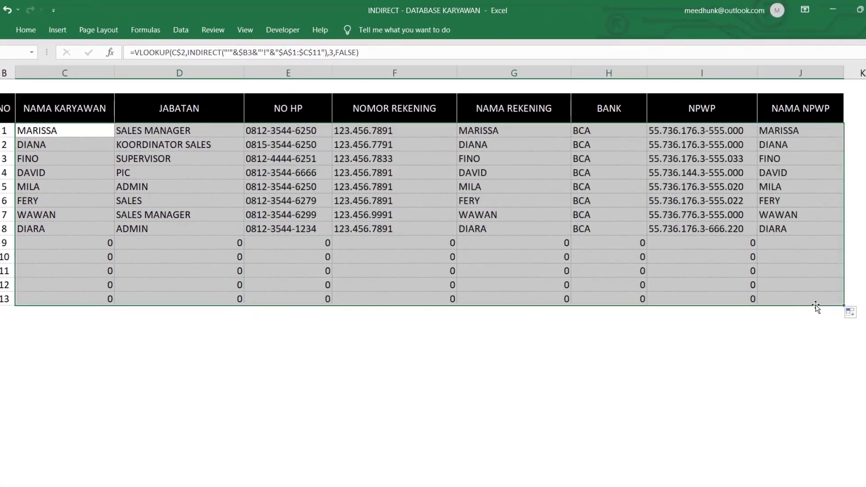
pyautogui.click(97, 184)
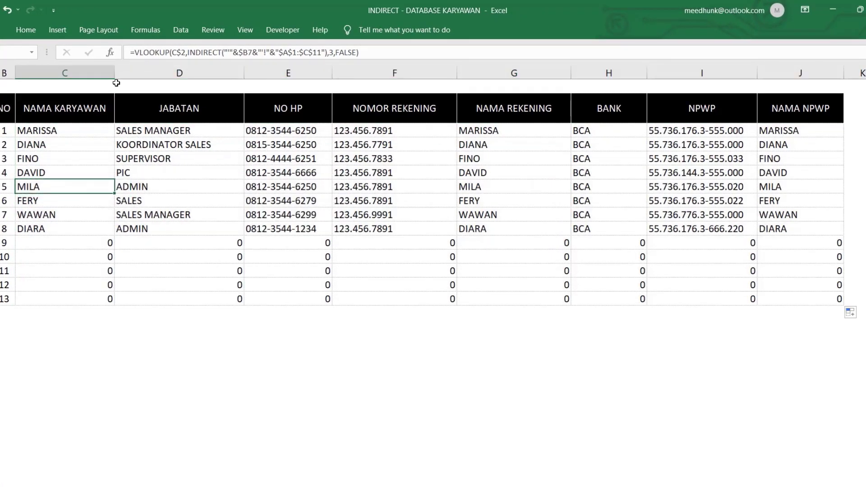
pyautogui.click(10, 85)
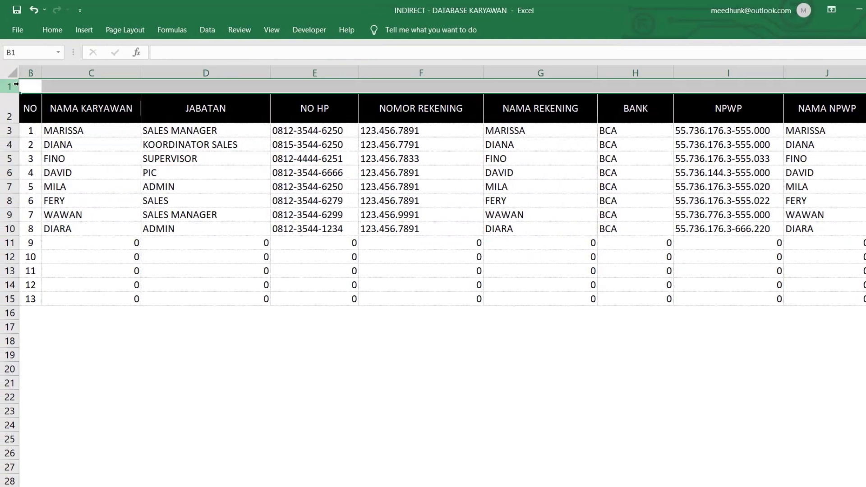
pyautogui.click(133, 206)
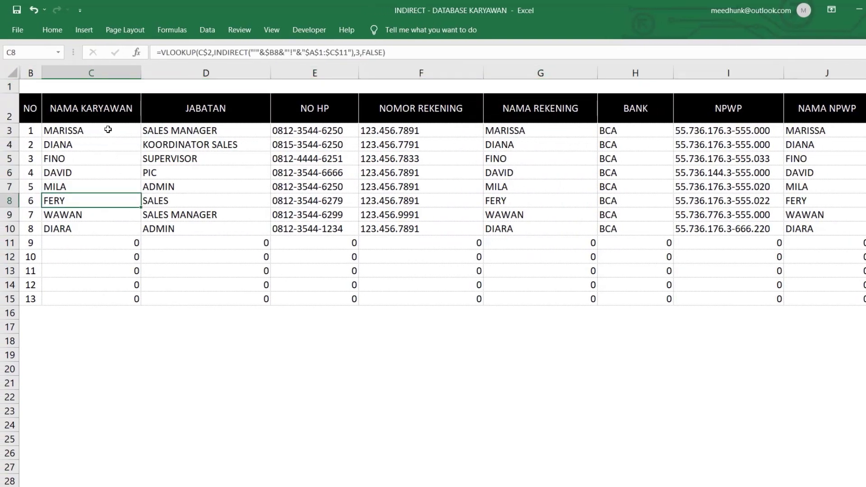
pyautogui.click(108, 129)
pyautogui.doubleClick(109, 130)
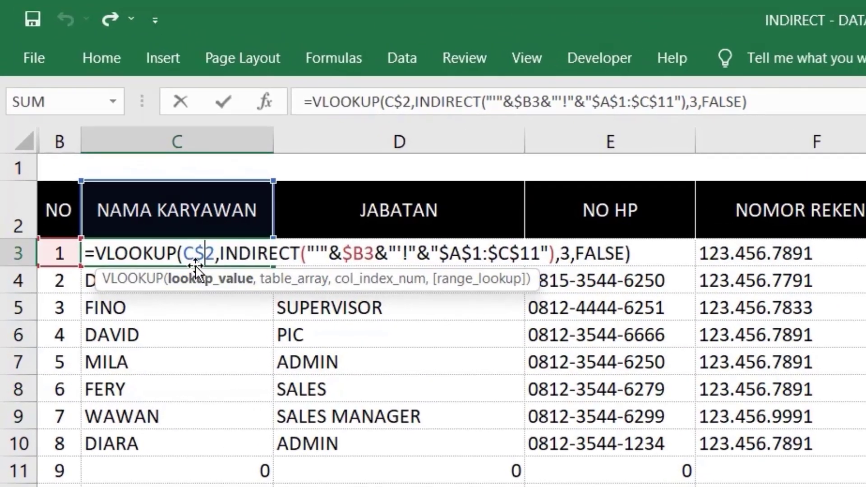
pyautogui.click(204, 253)
pyautogui.press('Return')
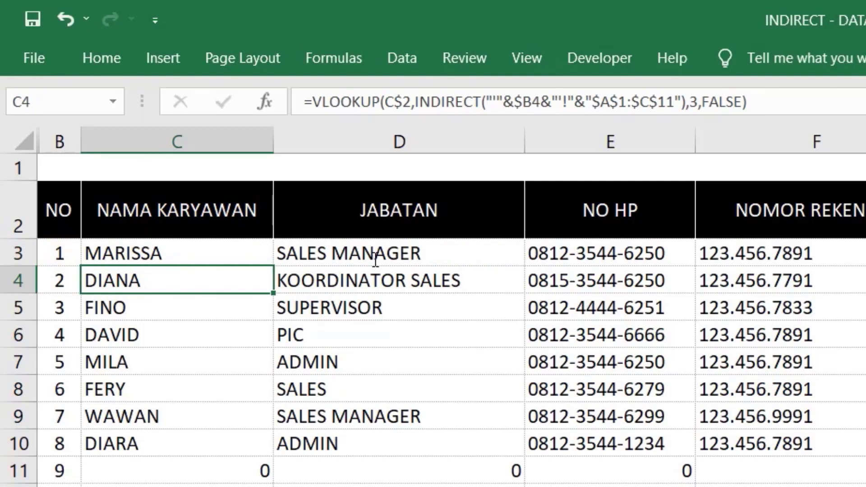